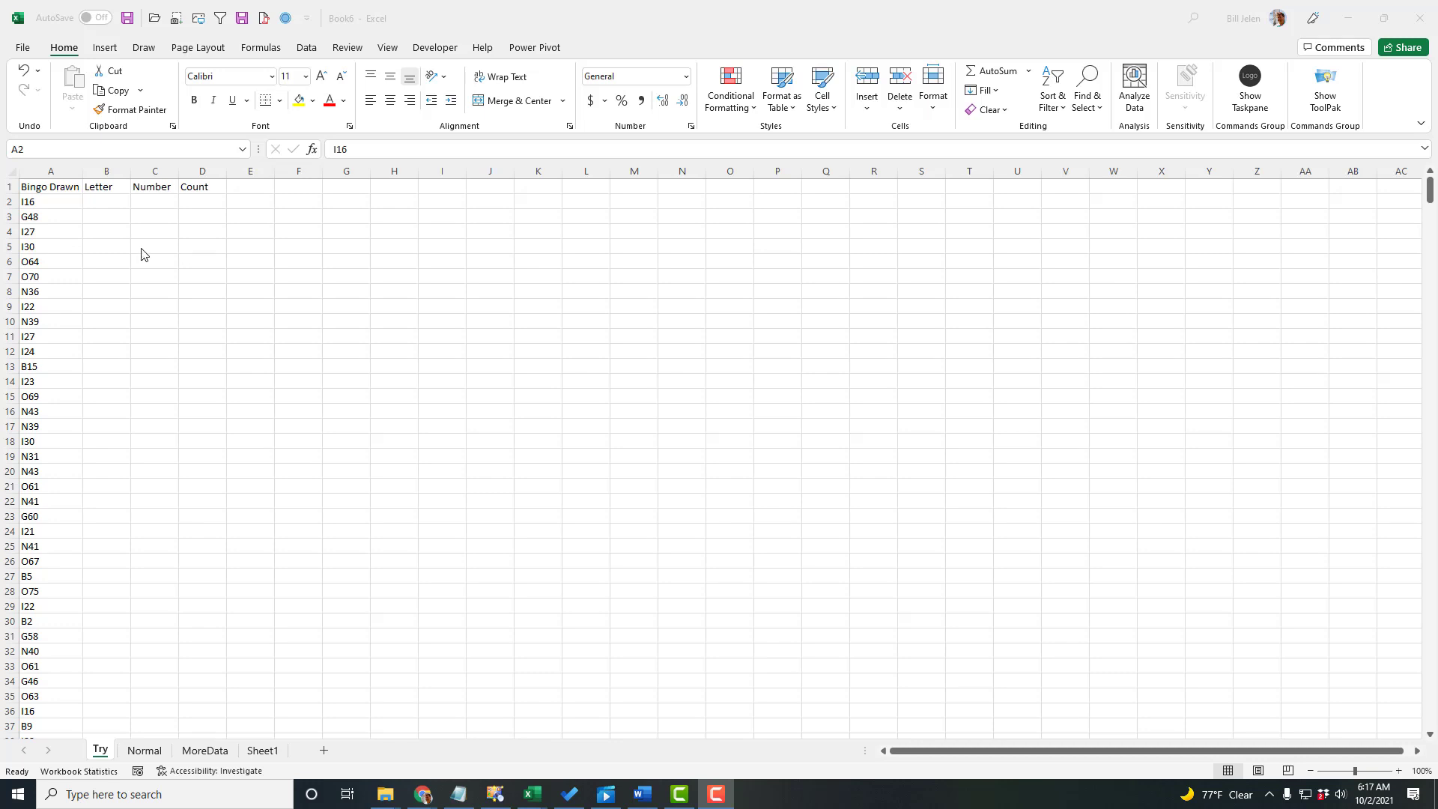
Select the drawn bingo calls in column A, from A2 down to the last row
click(51, 203)
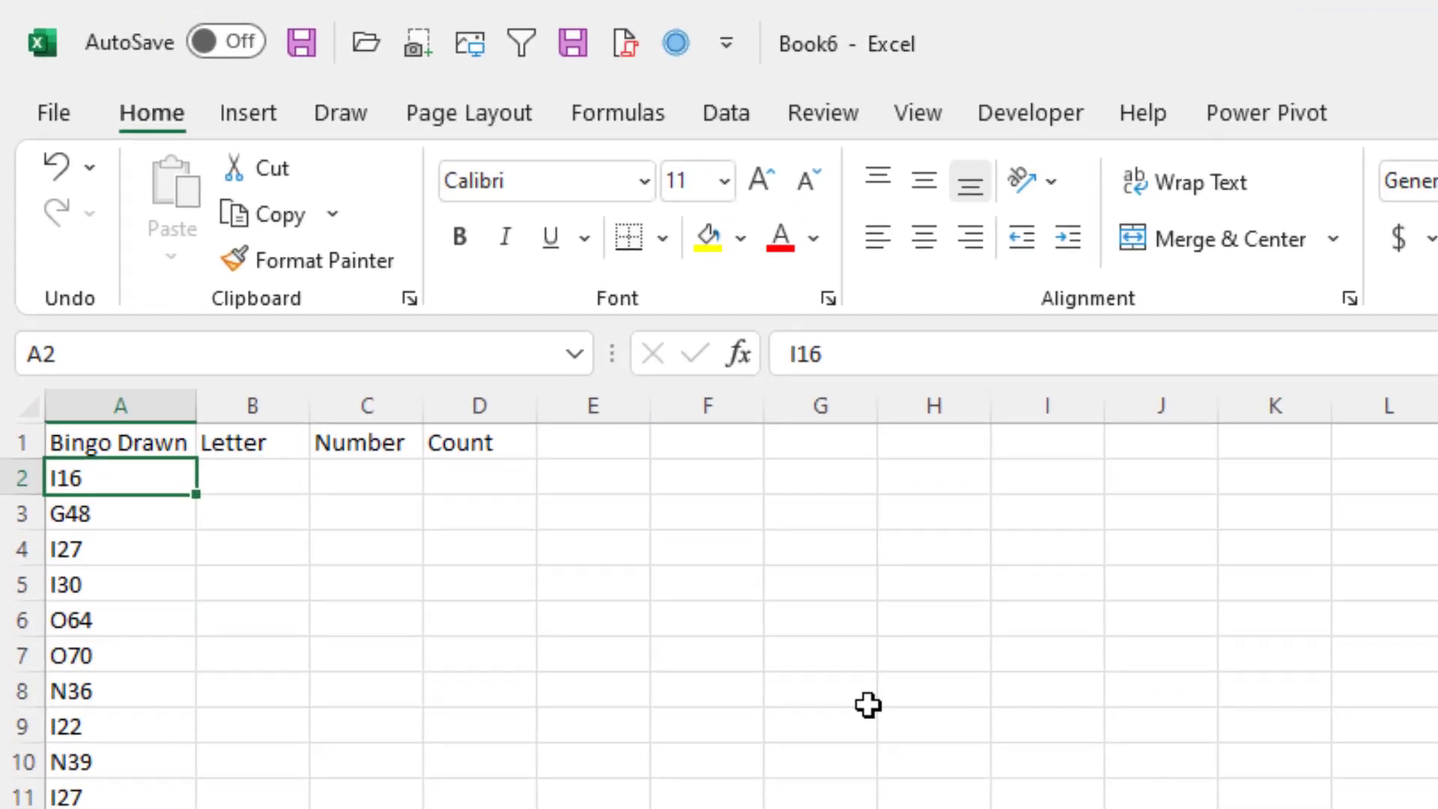
key(ctrl+Down)
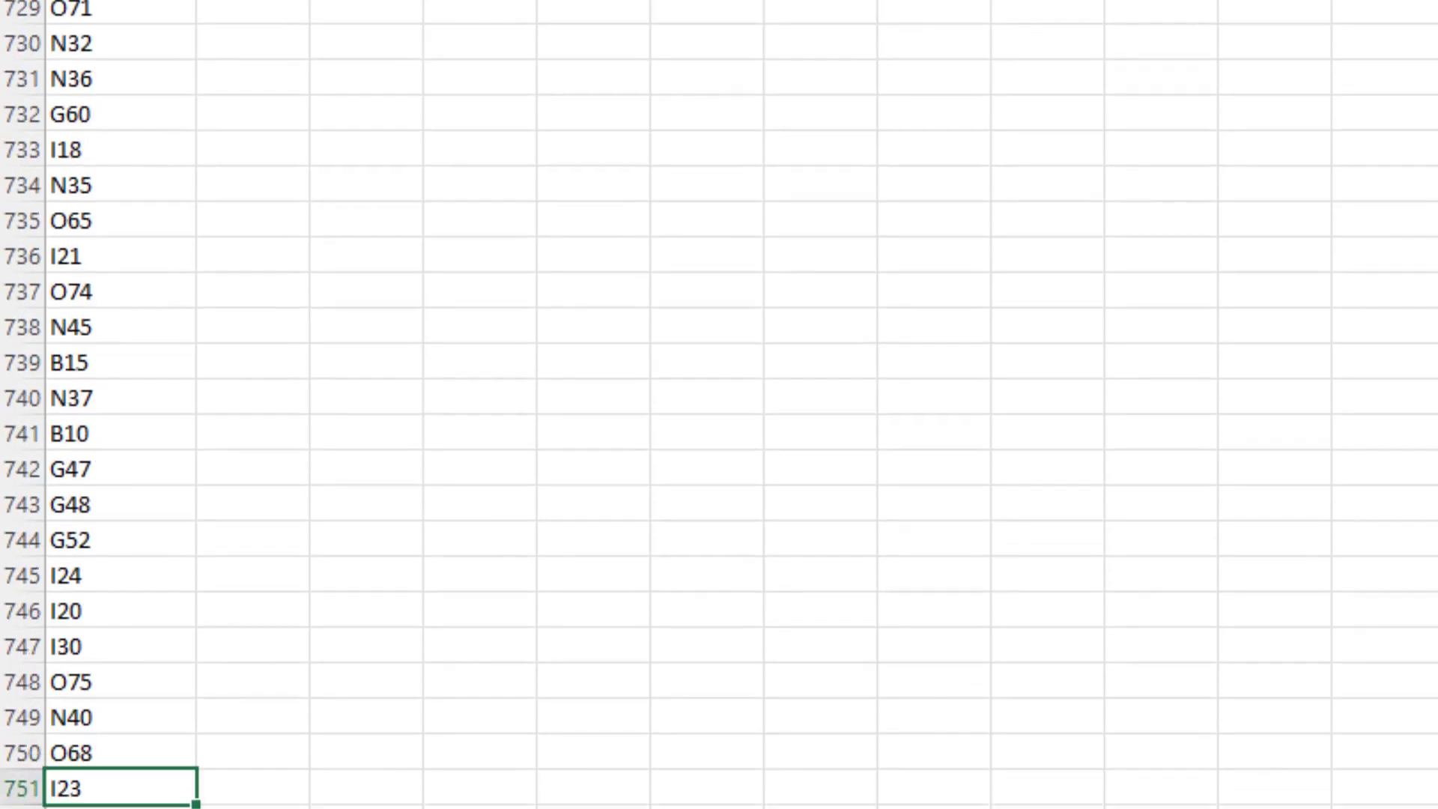
key(ctrl+Home)
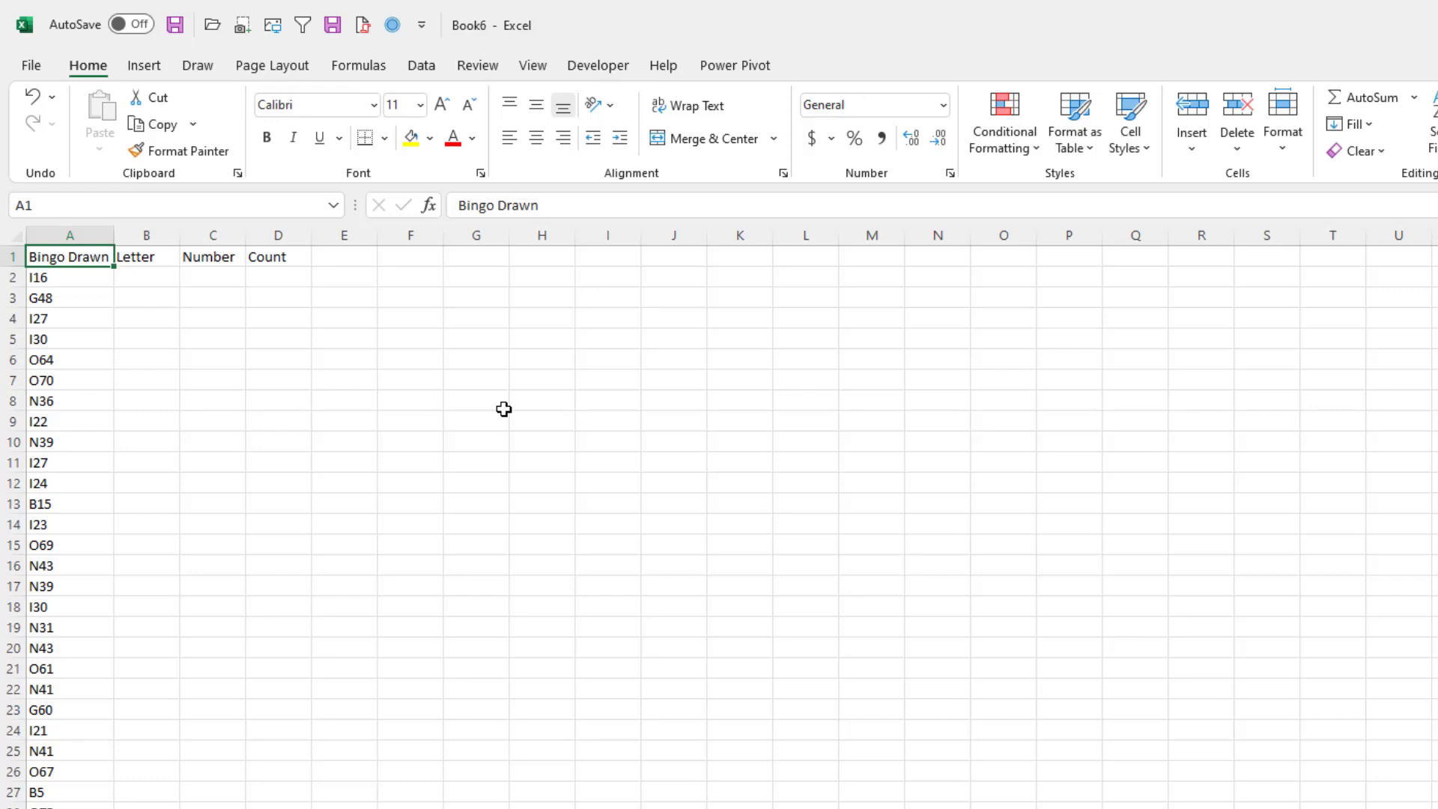
key(Down)
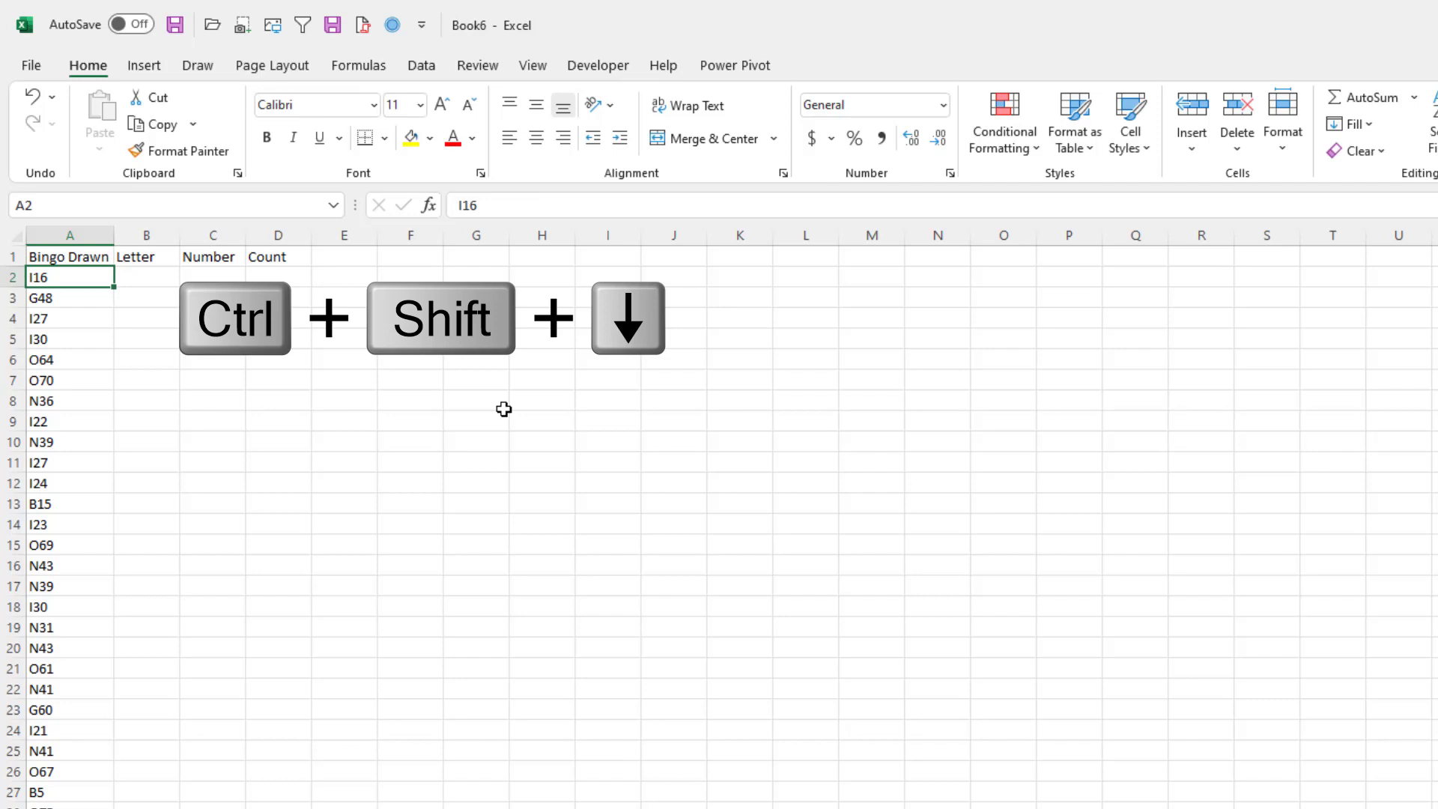
key(ctrl+shift+Down)
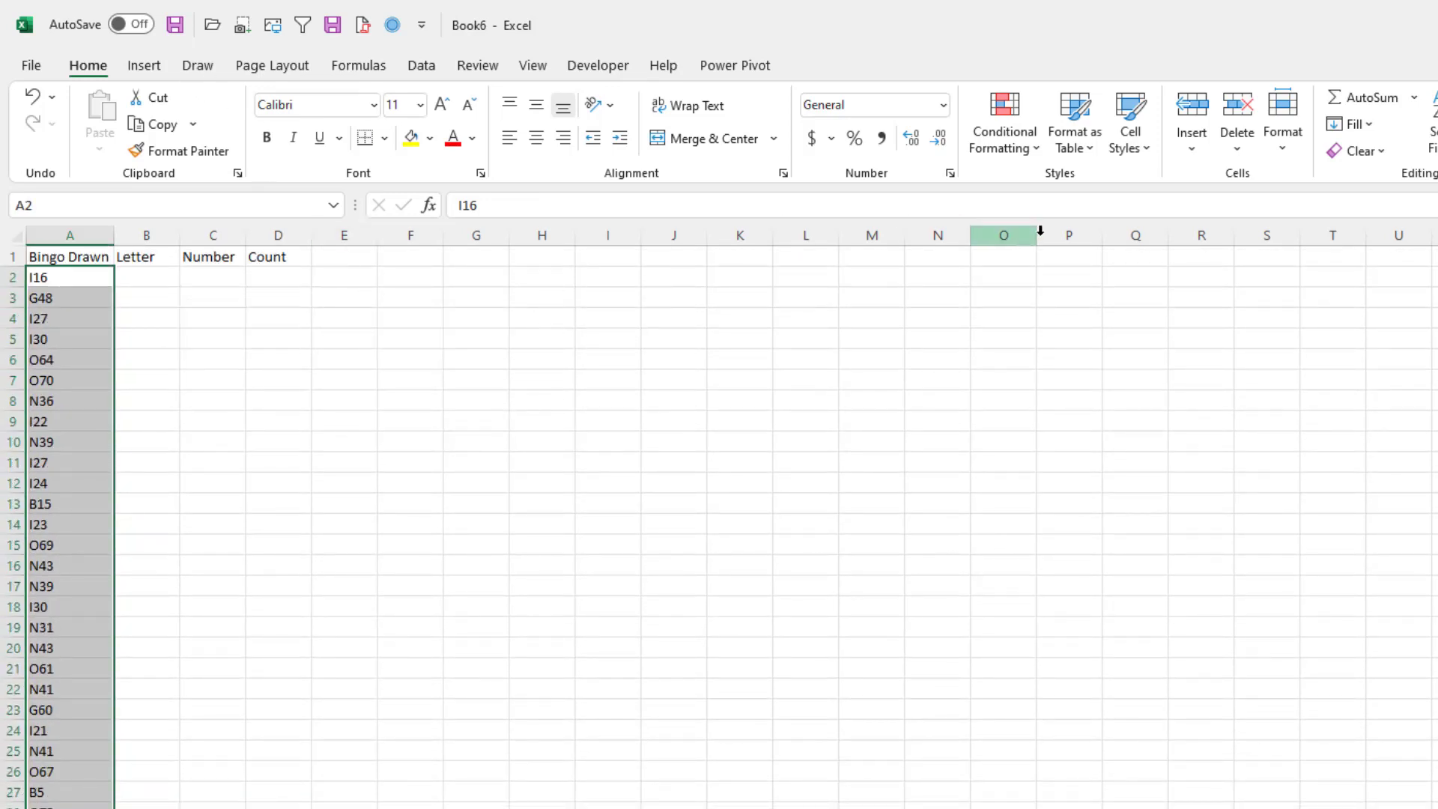
click(421, 64)
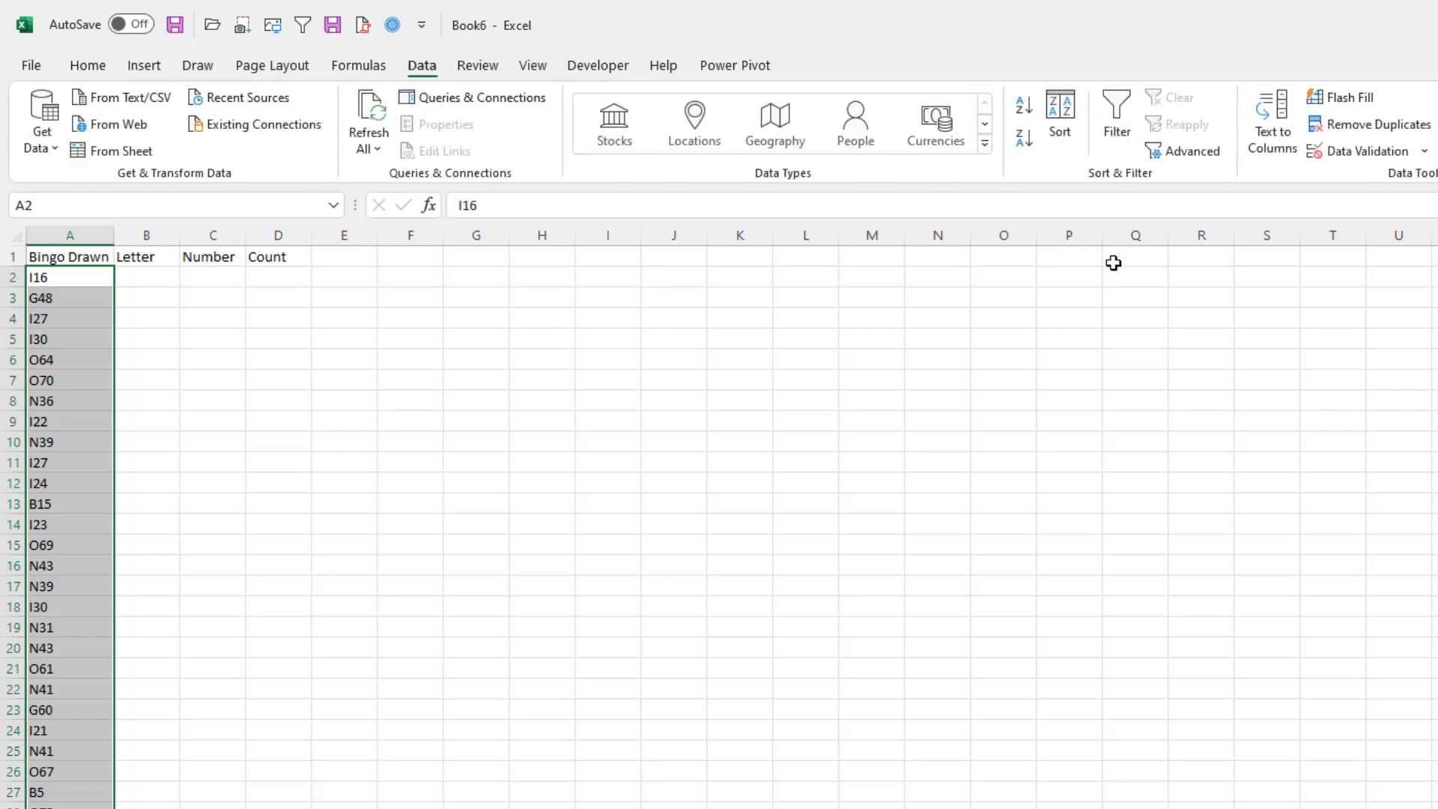
Run Text to Columns with fixed width, a break after the first character, destination B2
click(1272, 123)
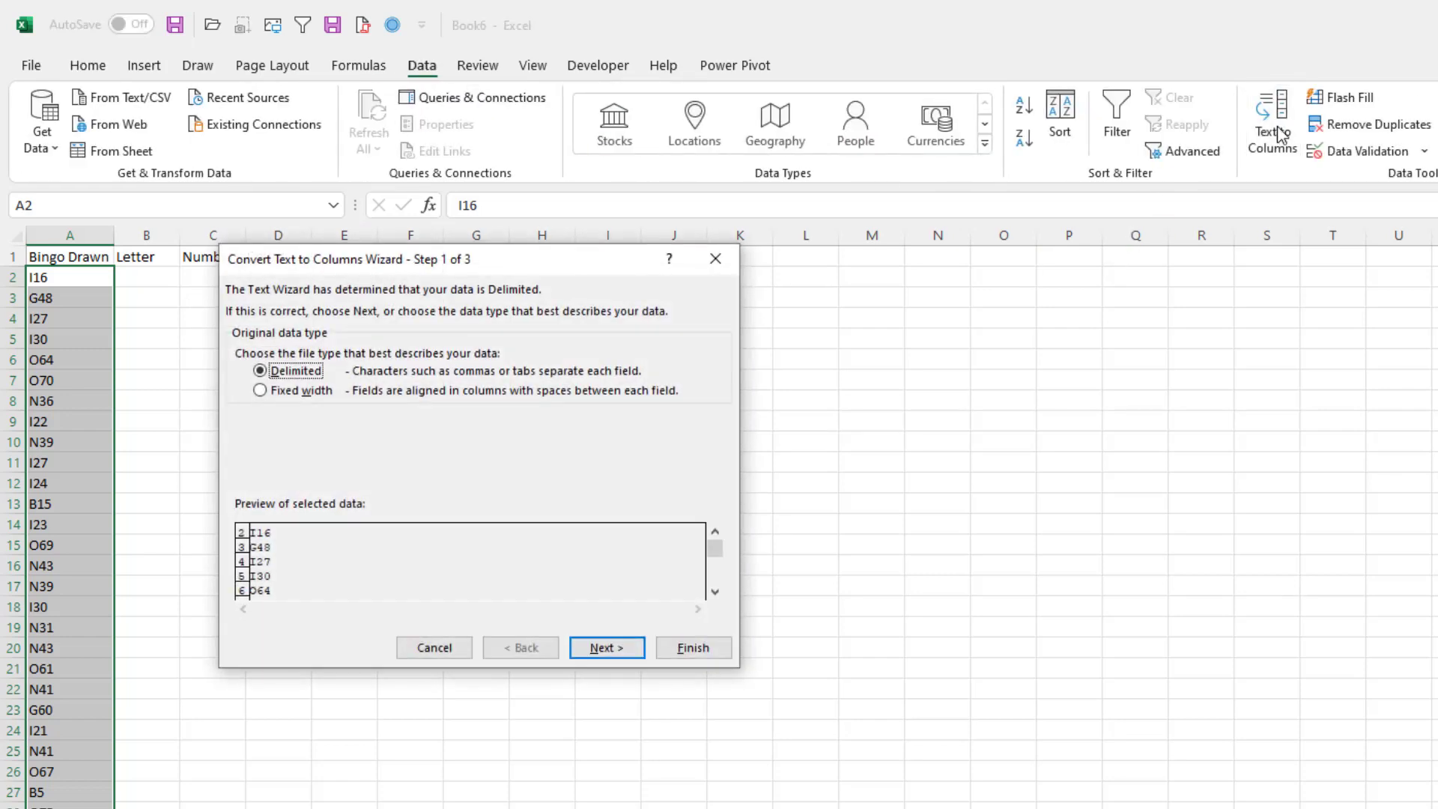
click(260, 390)
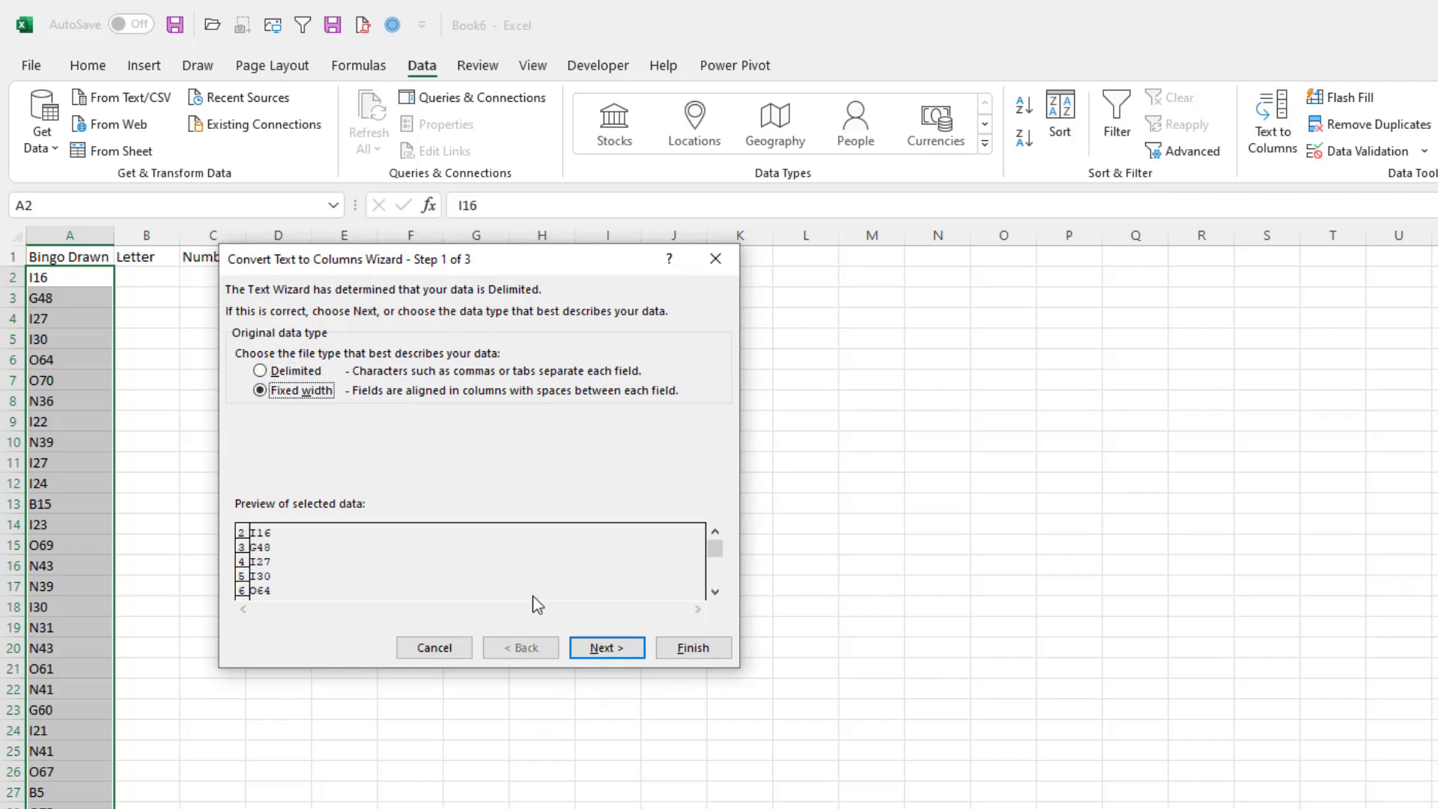
click(606, 650)
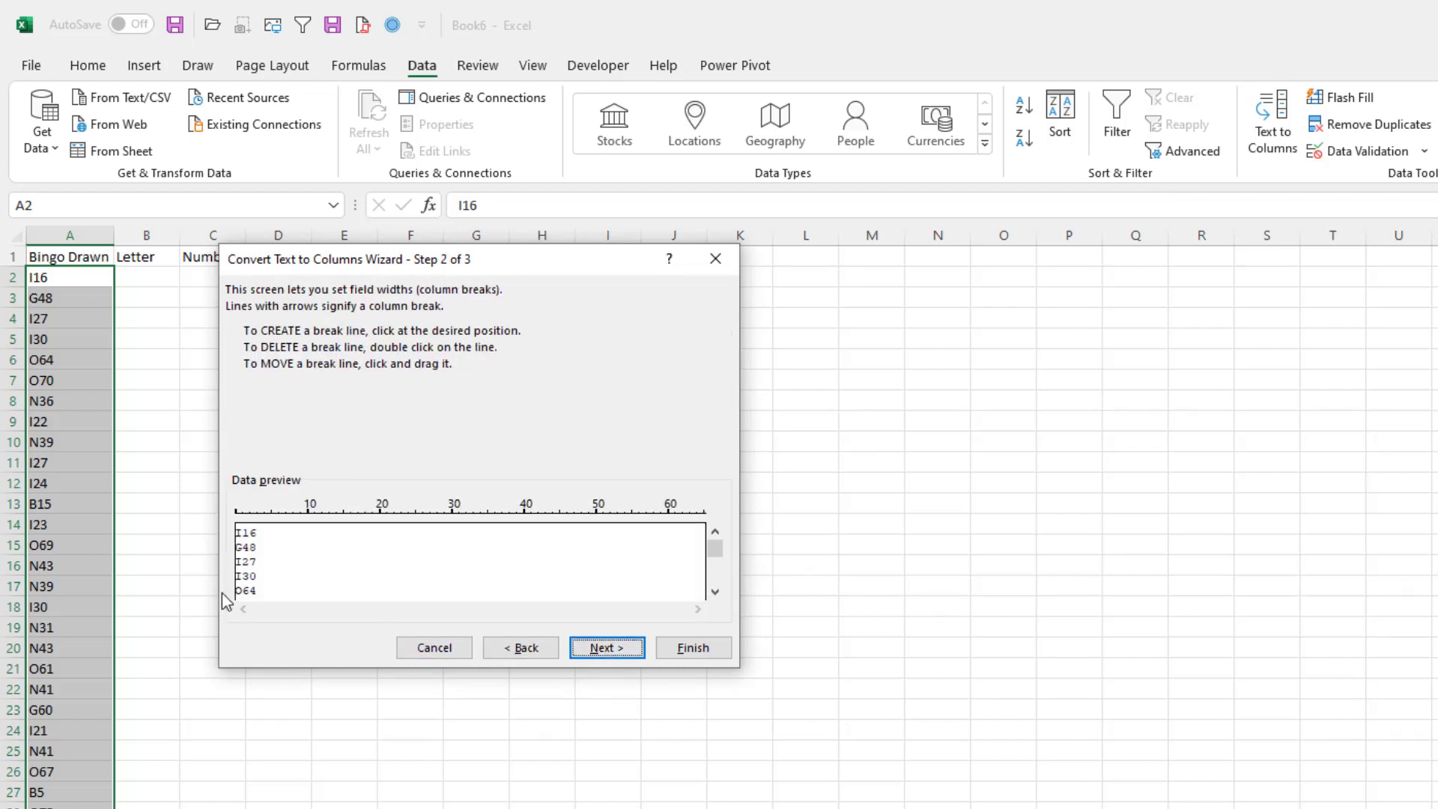
click(243, 579)
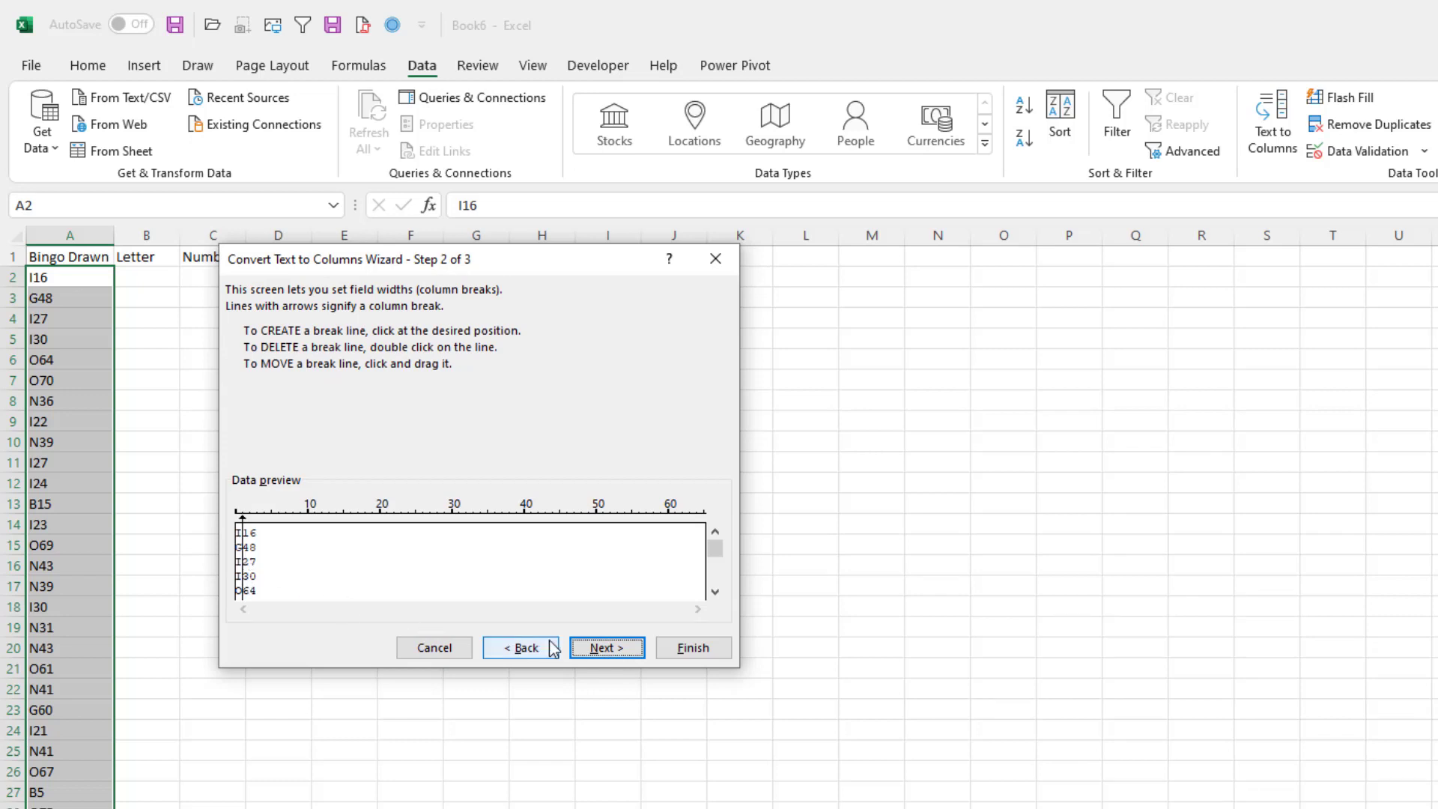
click(605, 652)
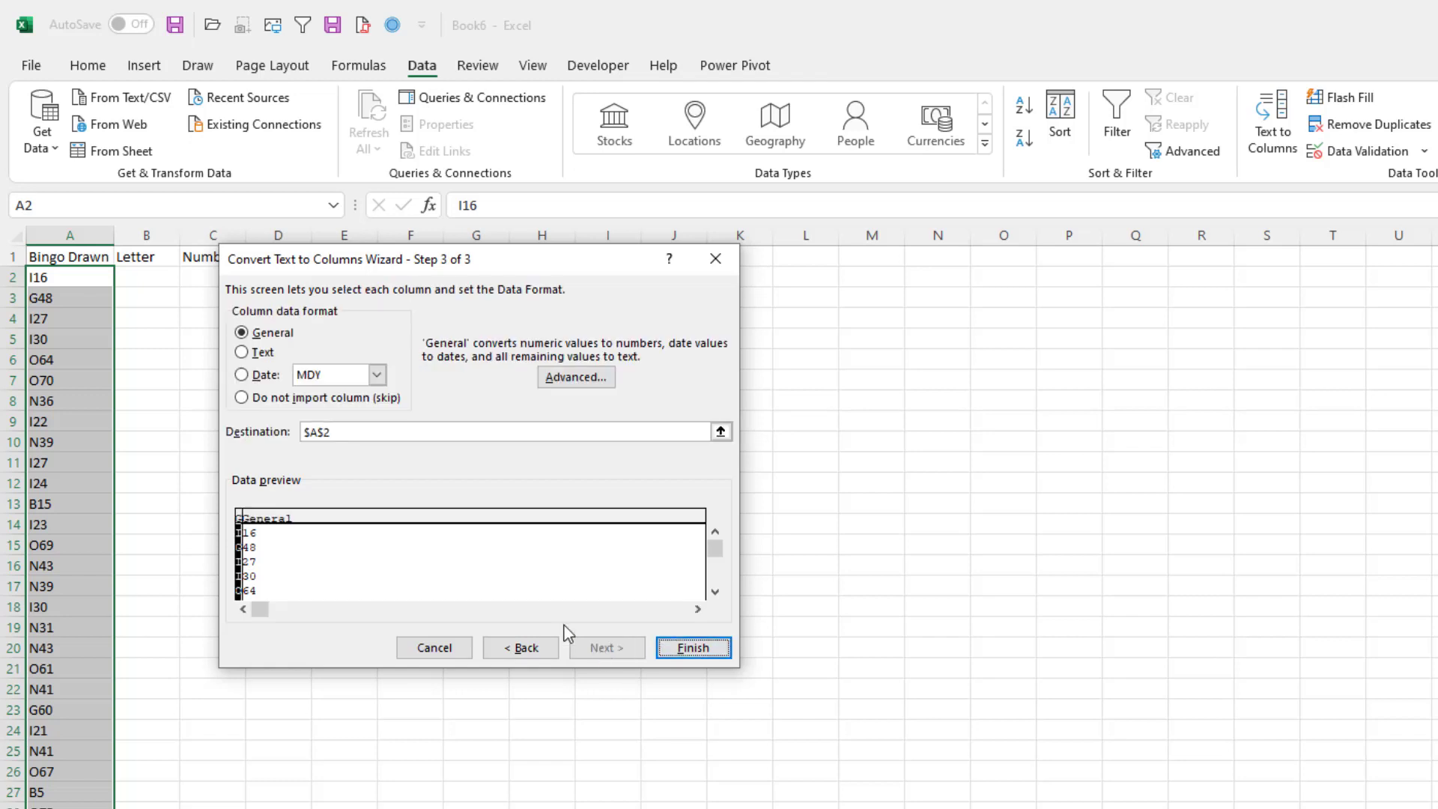
click(343, 431)
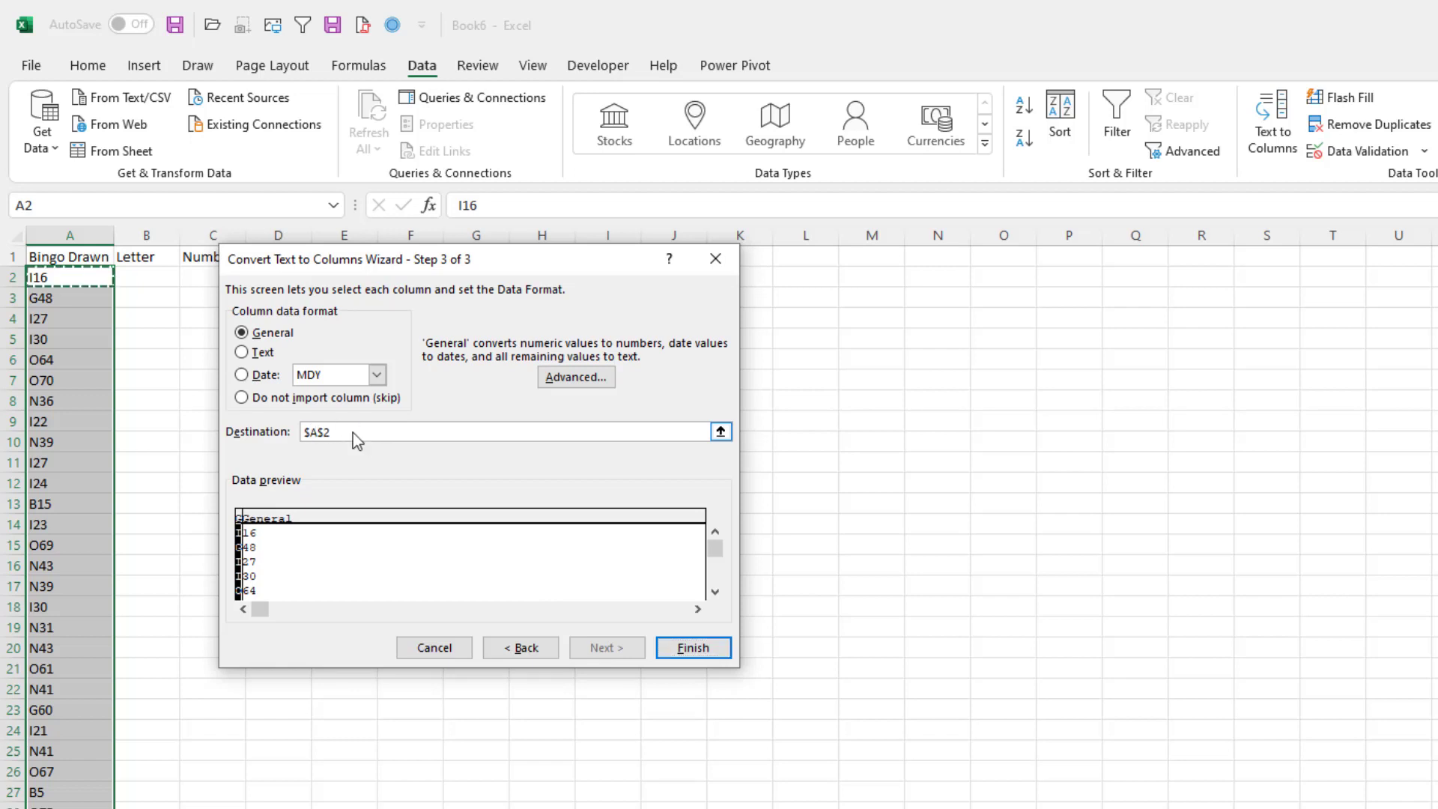
click(138, 277)
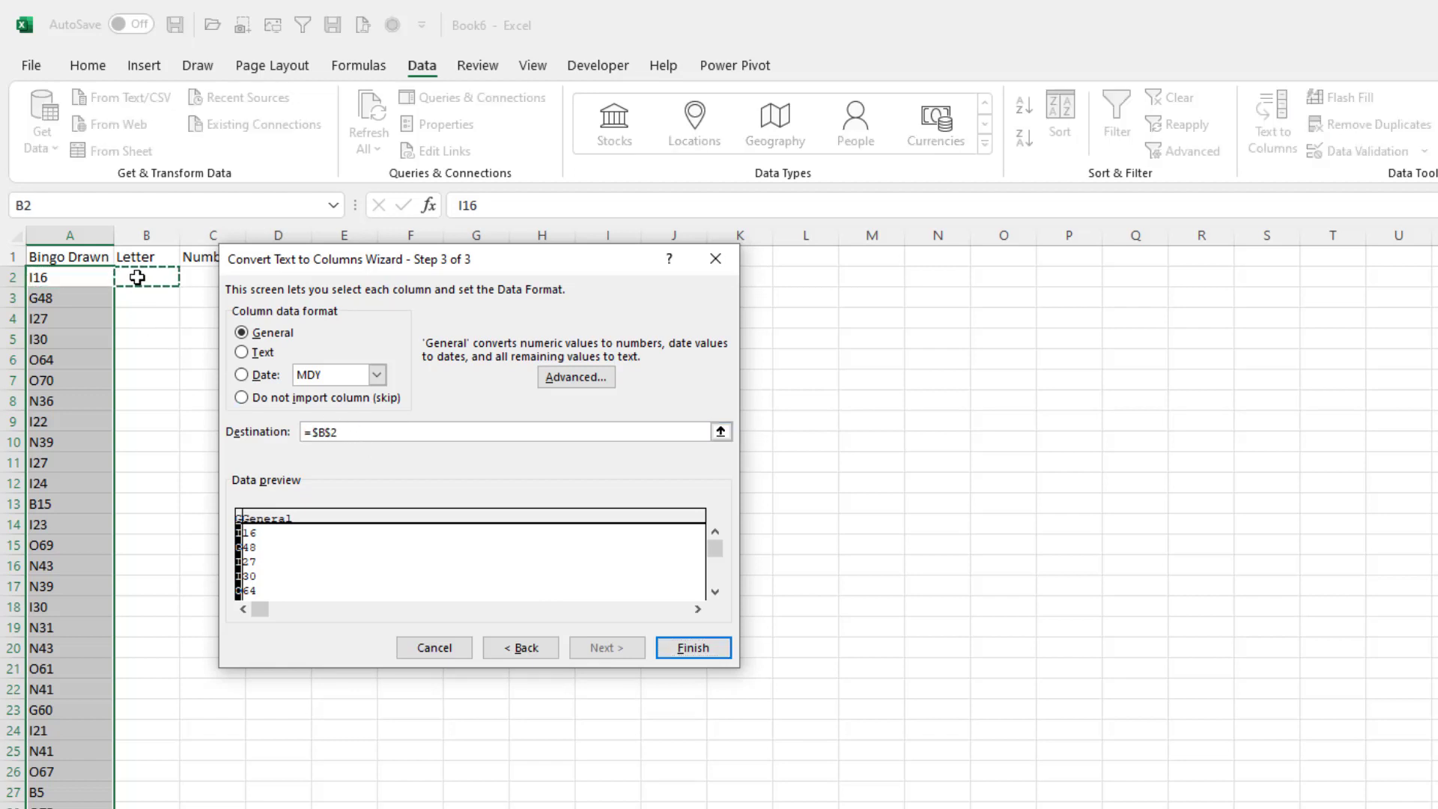
click(694, 647)
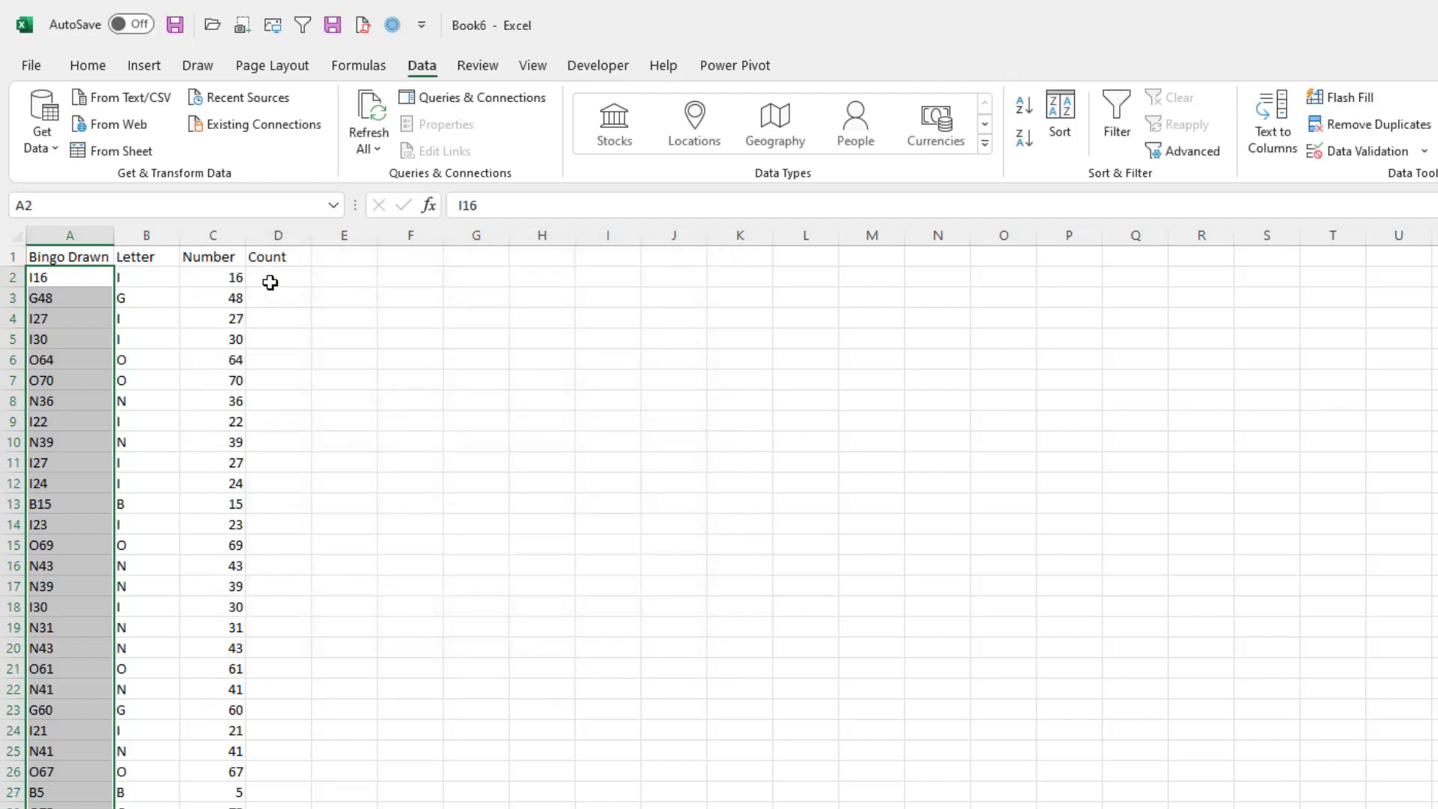
Enter 1 in D2 and fill it down beside every drawn call
click(269, 278)
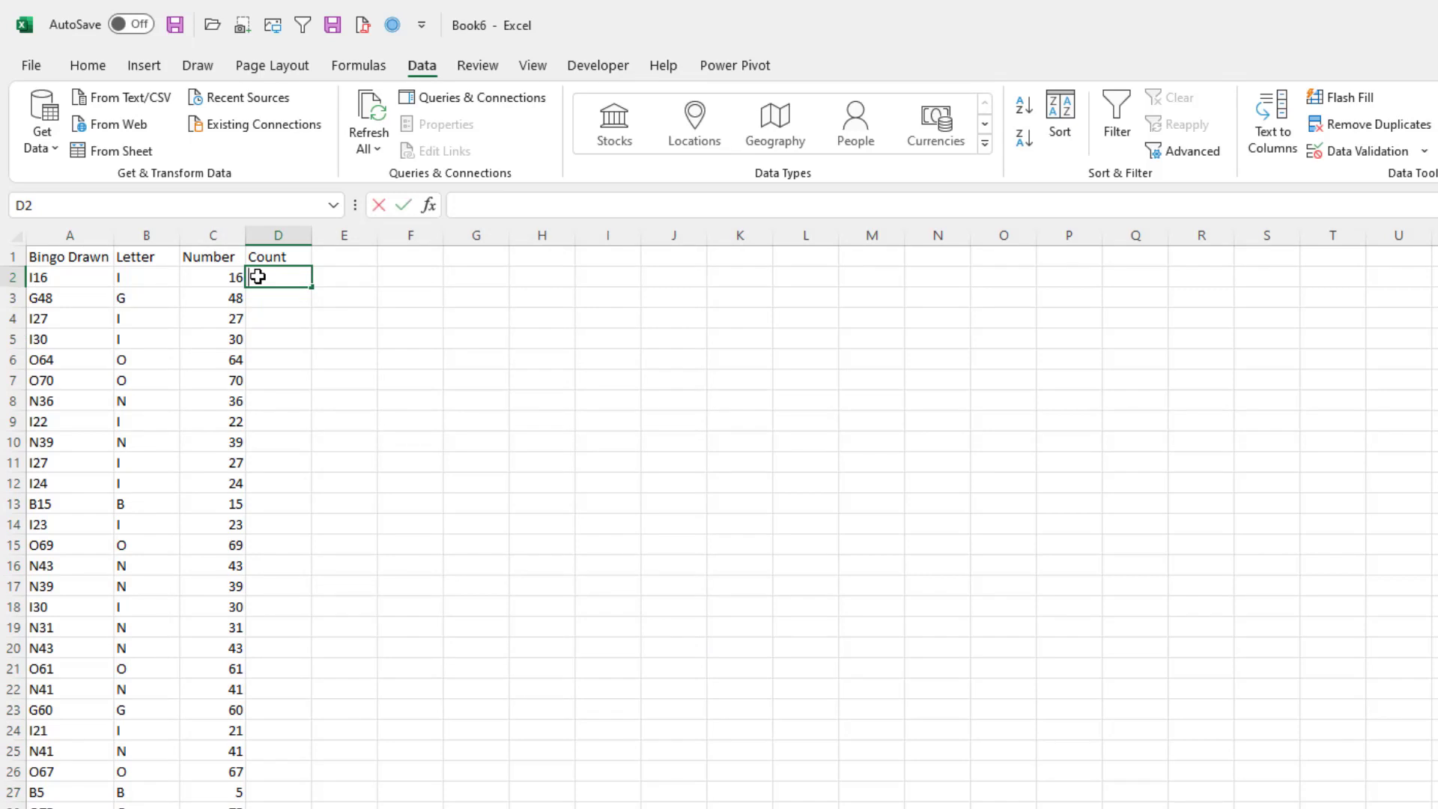
text(1)
key(ctrl+Return)
double_click(314, 290)
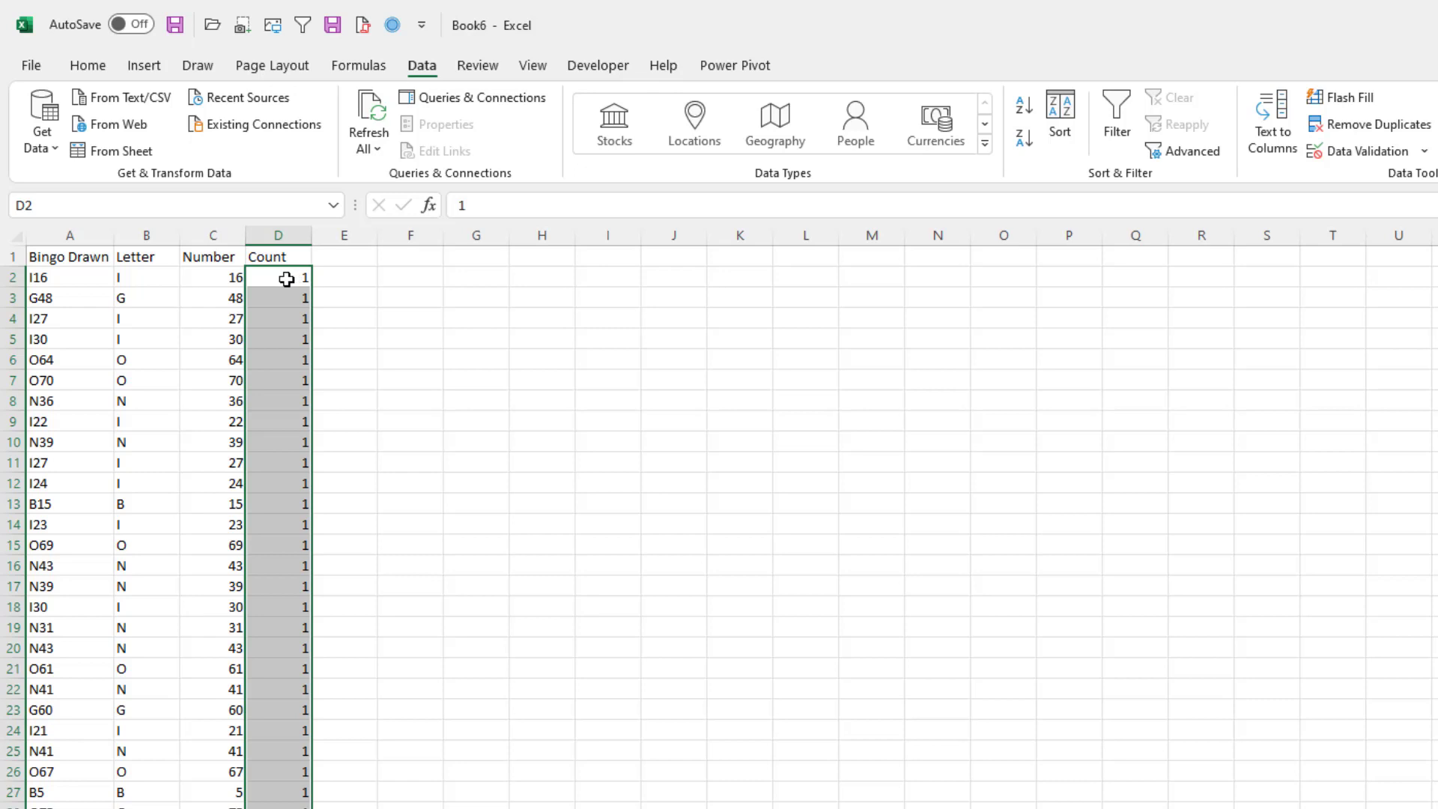
click(141, 277)
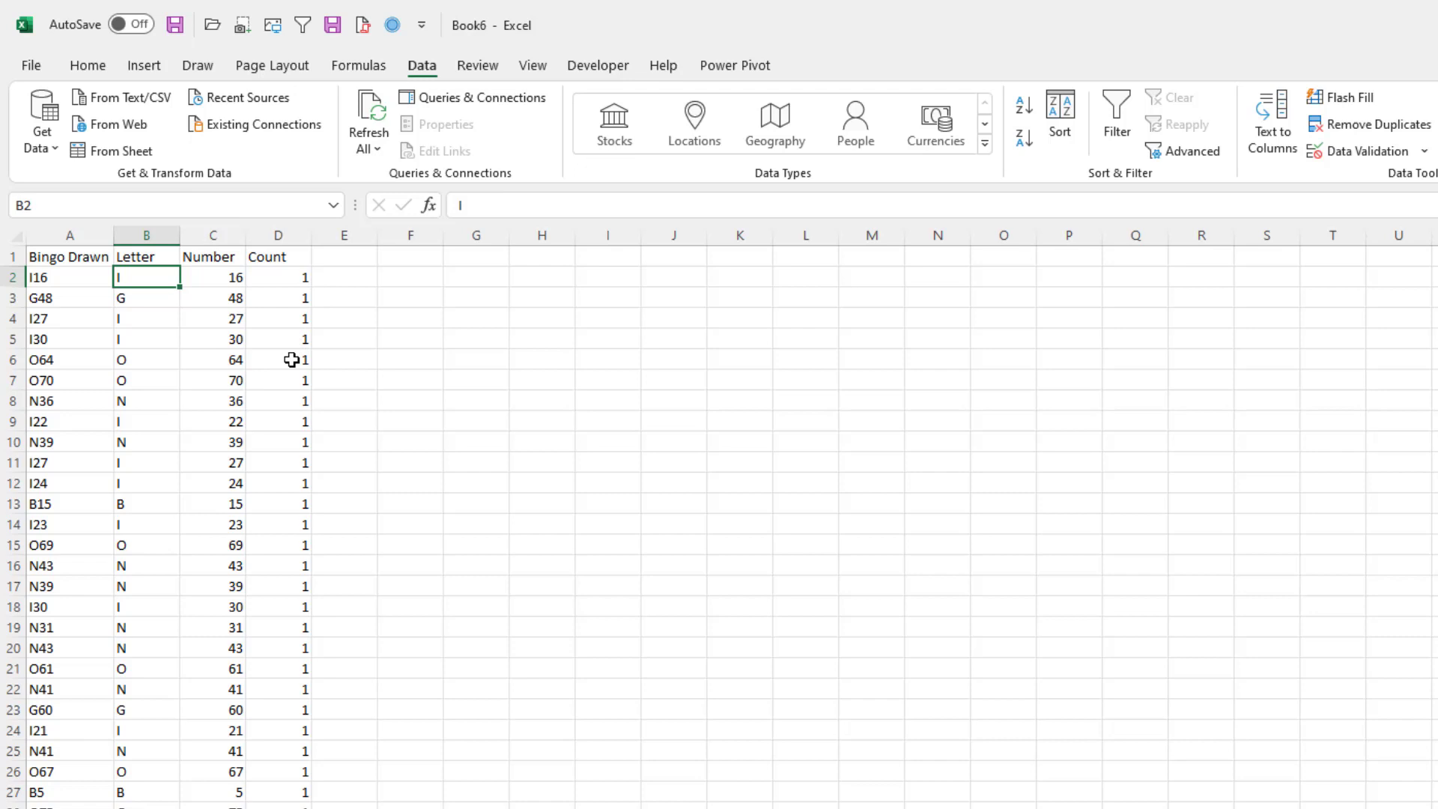
click(144, 66)
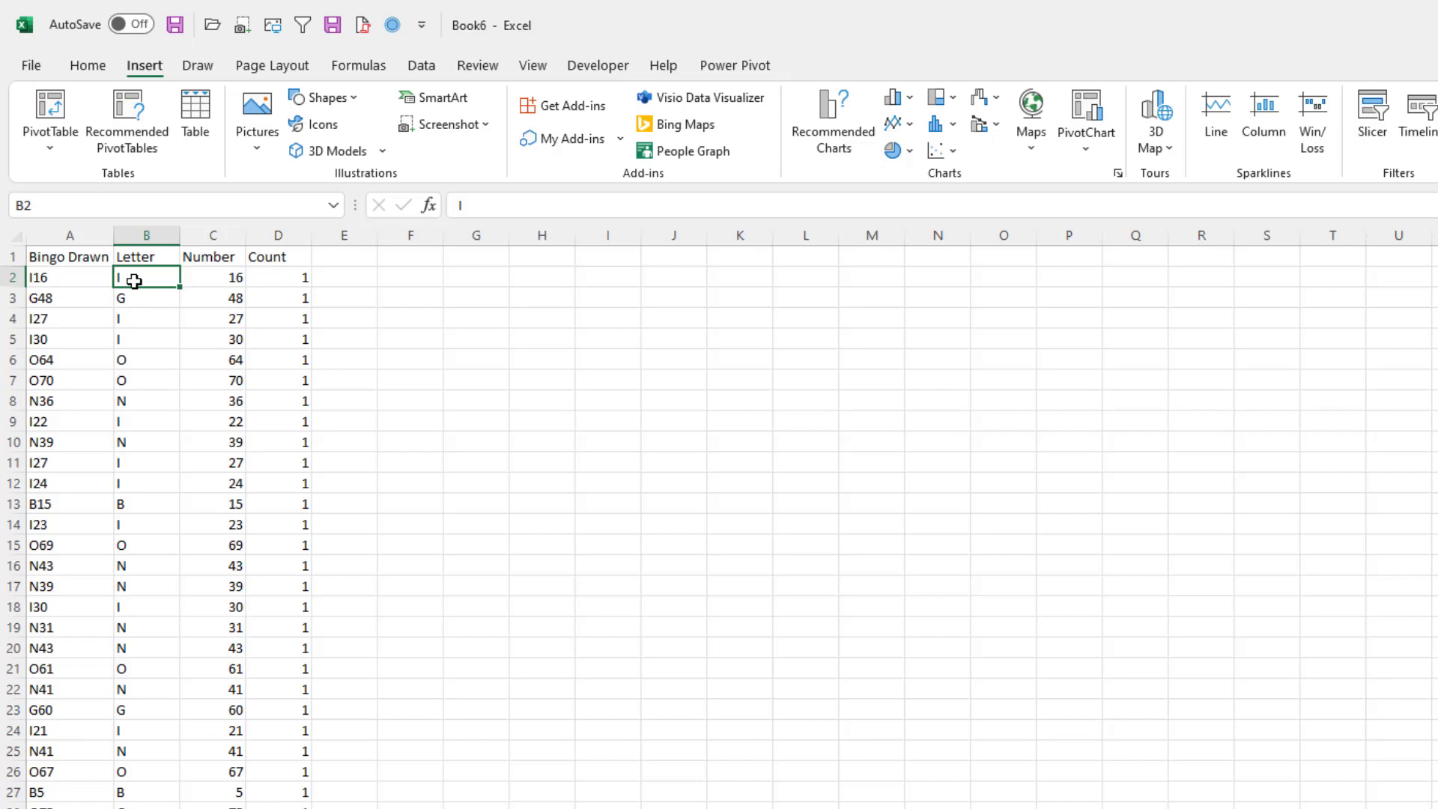
Insert a PivotTable from the bingo data on the existing worksheet at G2
click(50, 107)
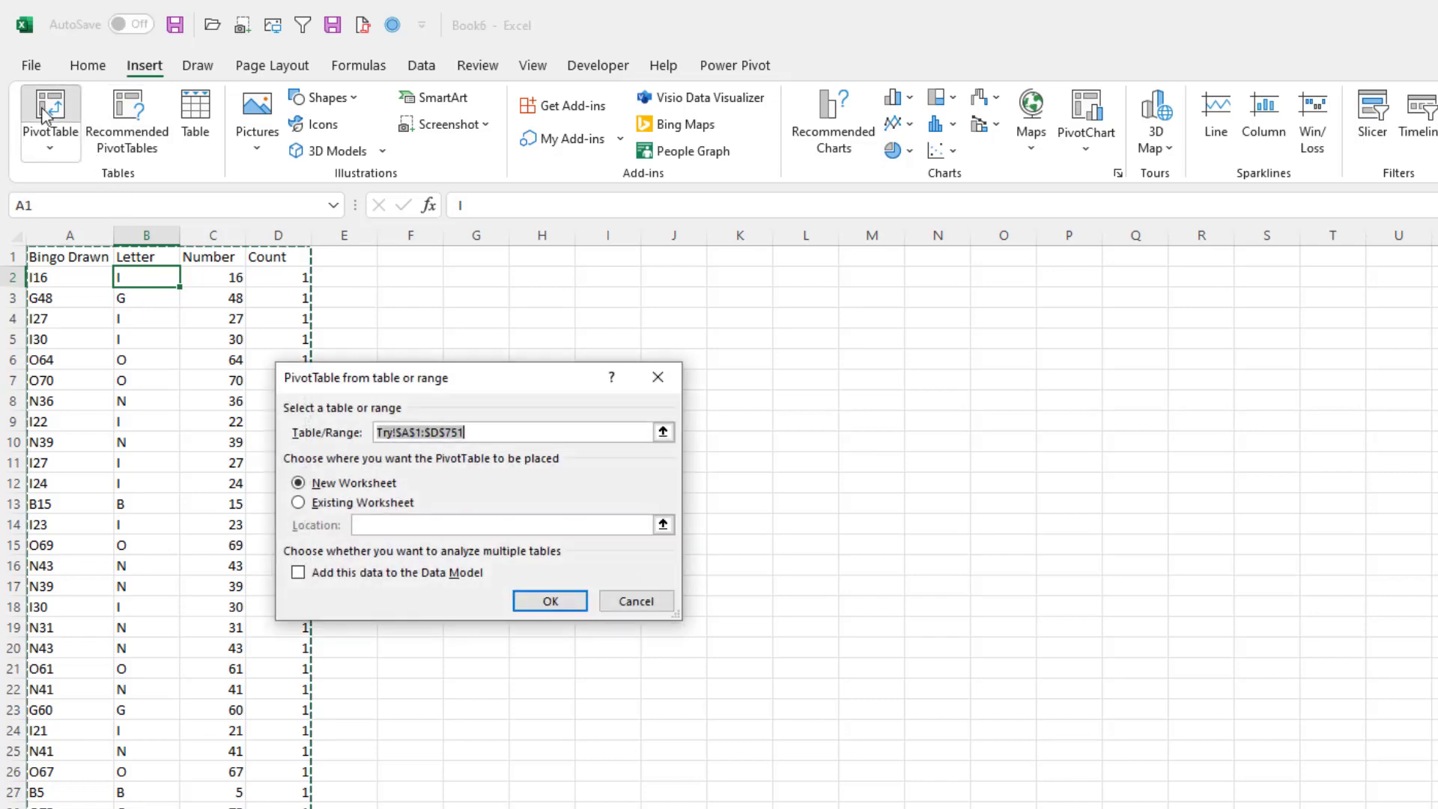
click(298, 502)
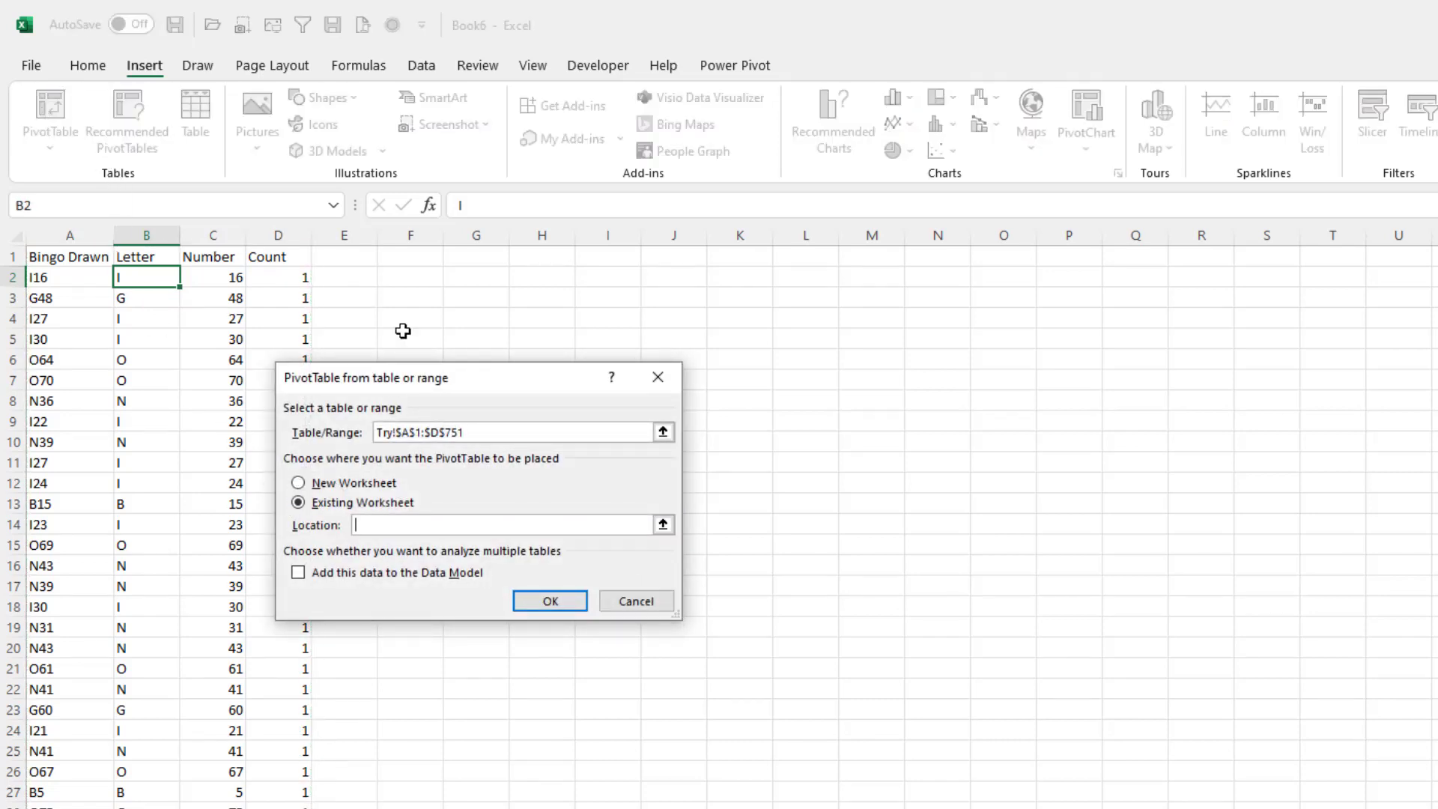
click(477, 278)
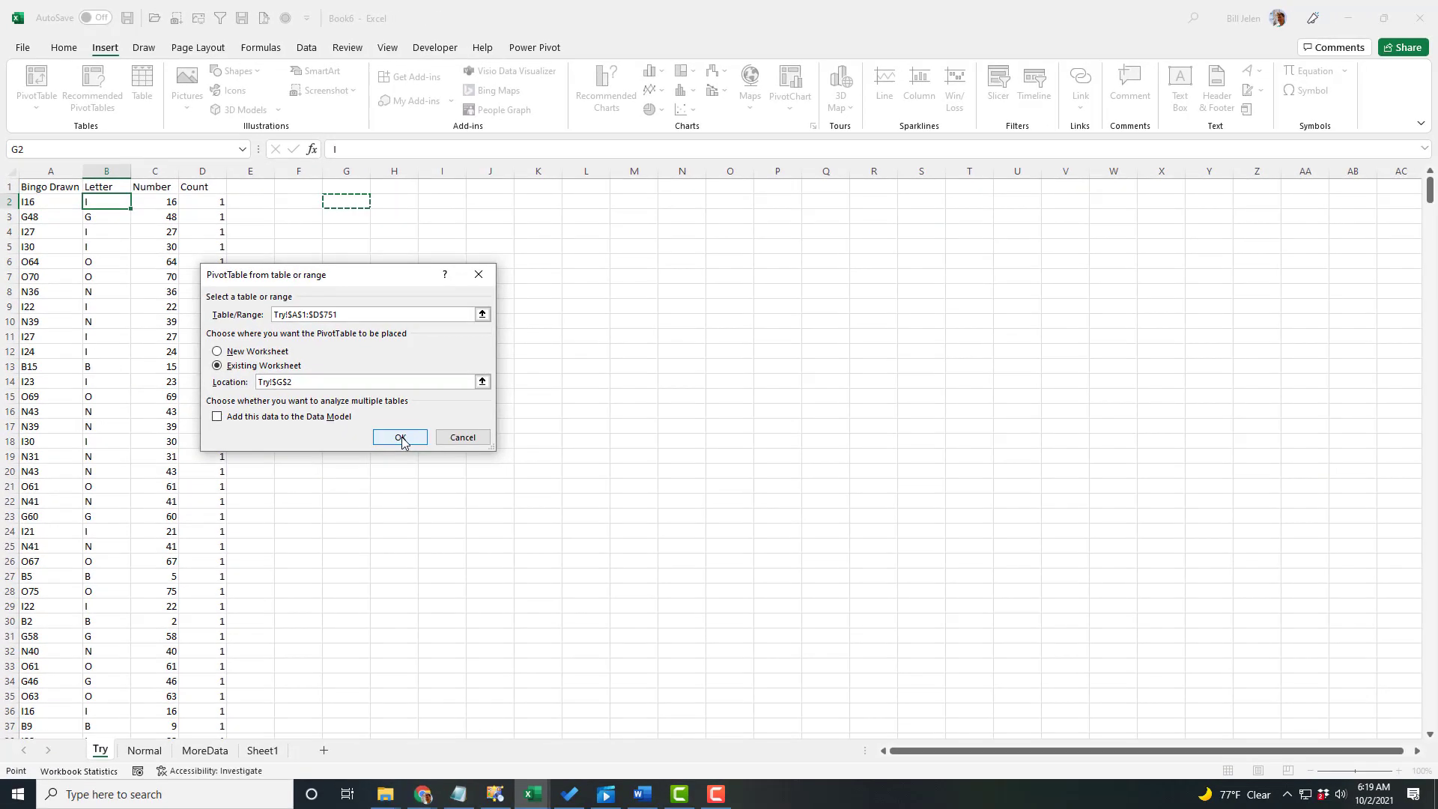
click(402, 437)
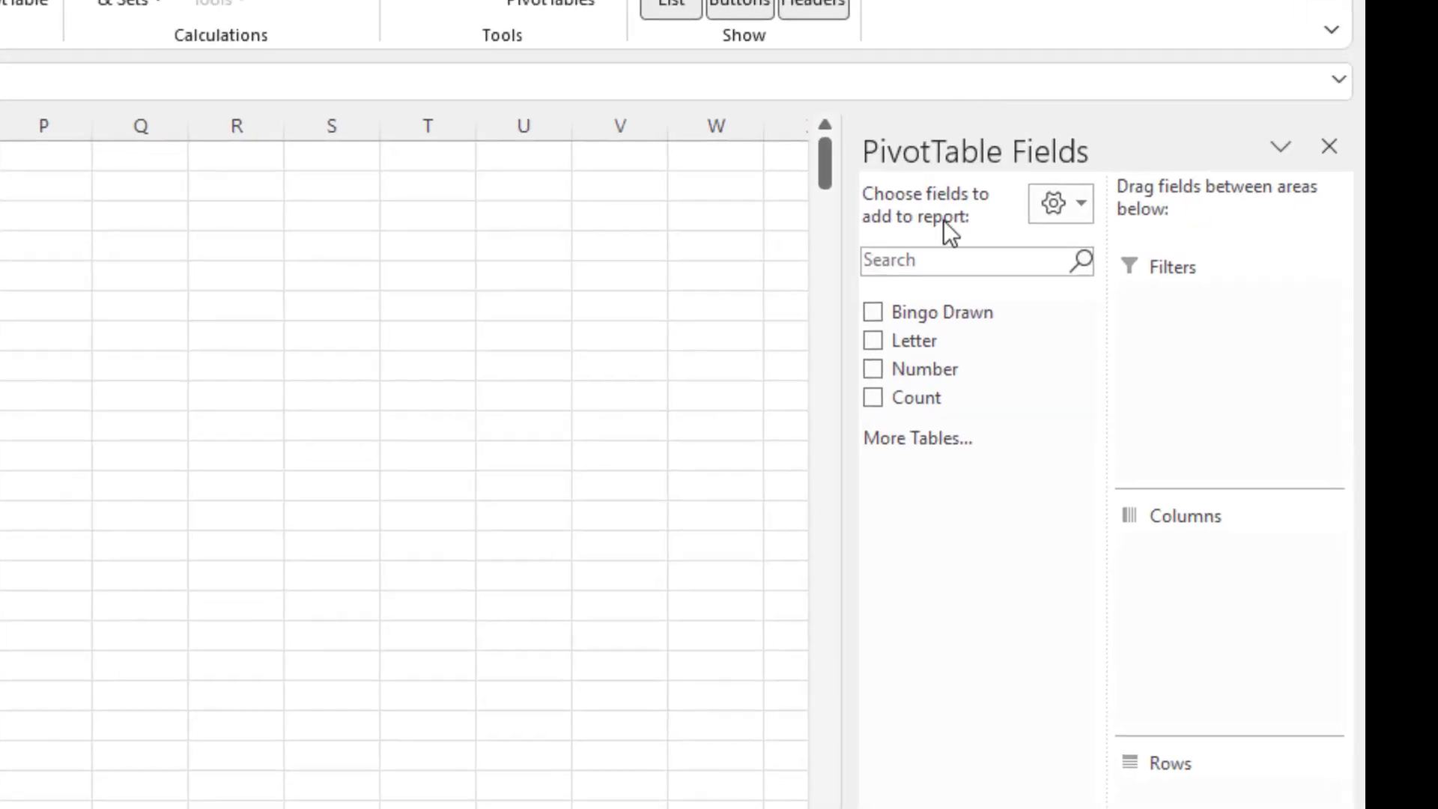
Use the side-by-side fields pane layout, put Letter in Rows and sum Count in Values
click(1088, 203)
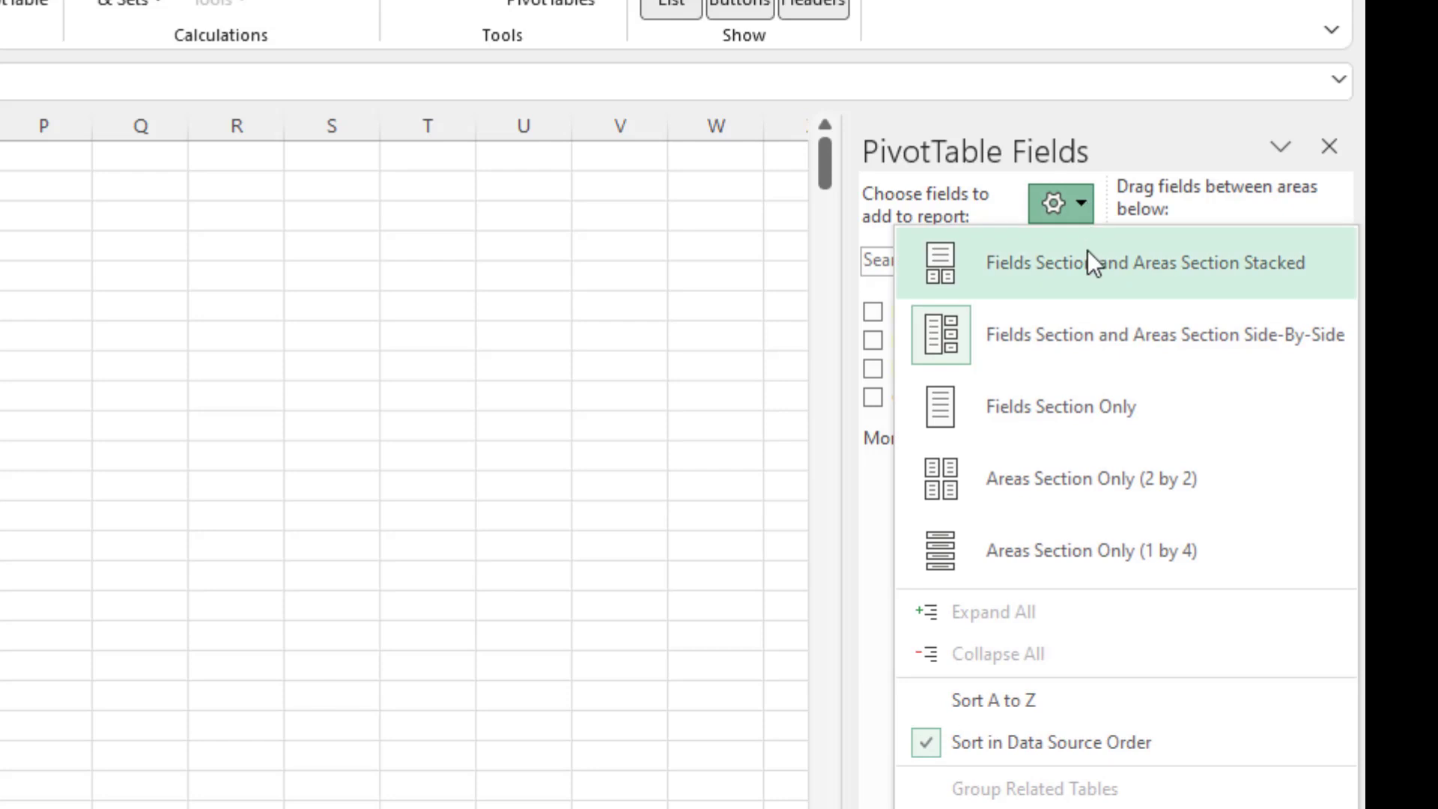
click(1086, 262)
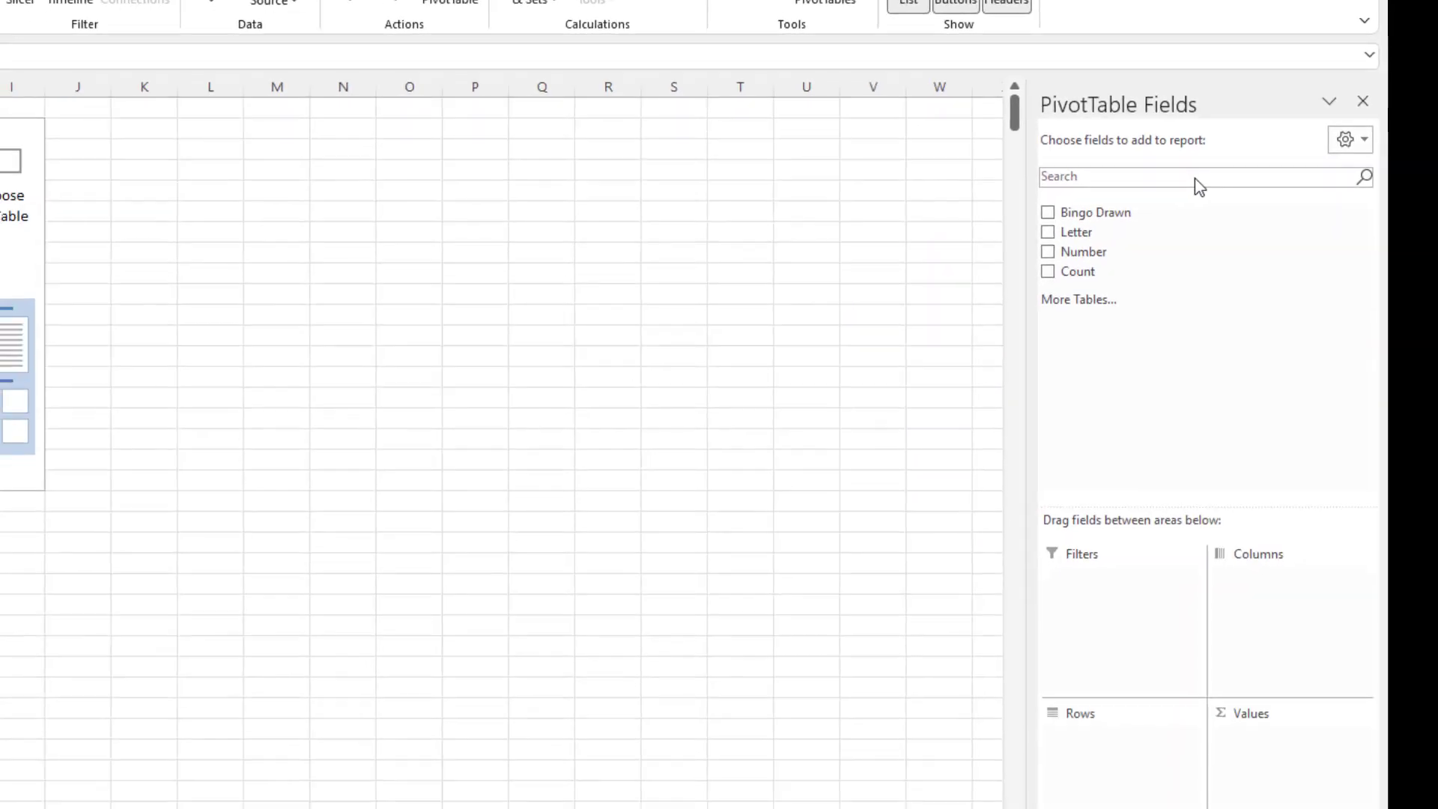
click(1367, 141)
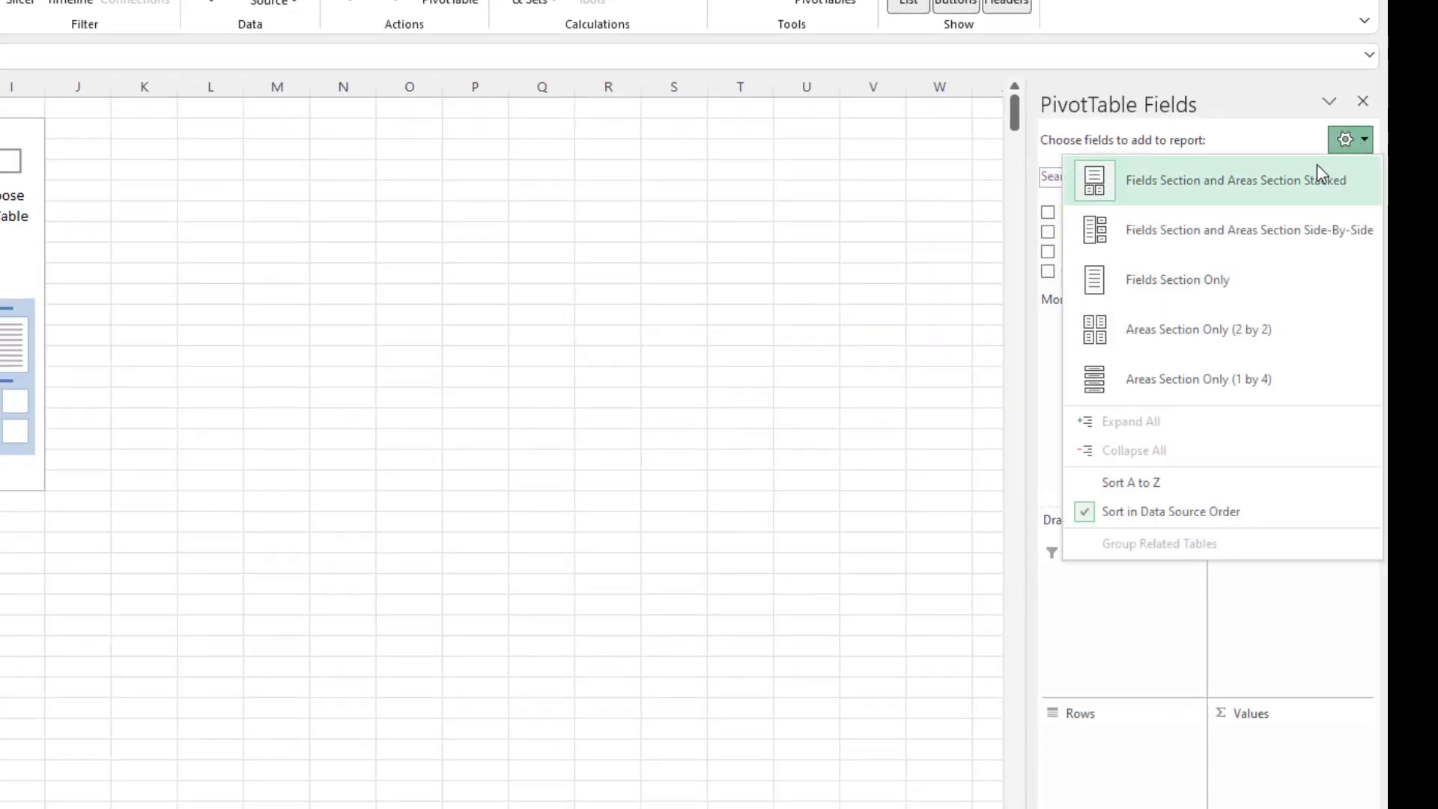
click(1232, 229)
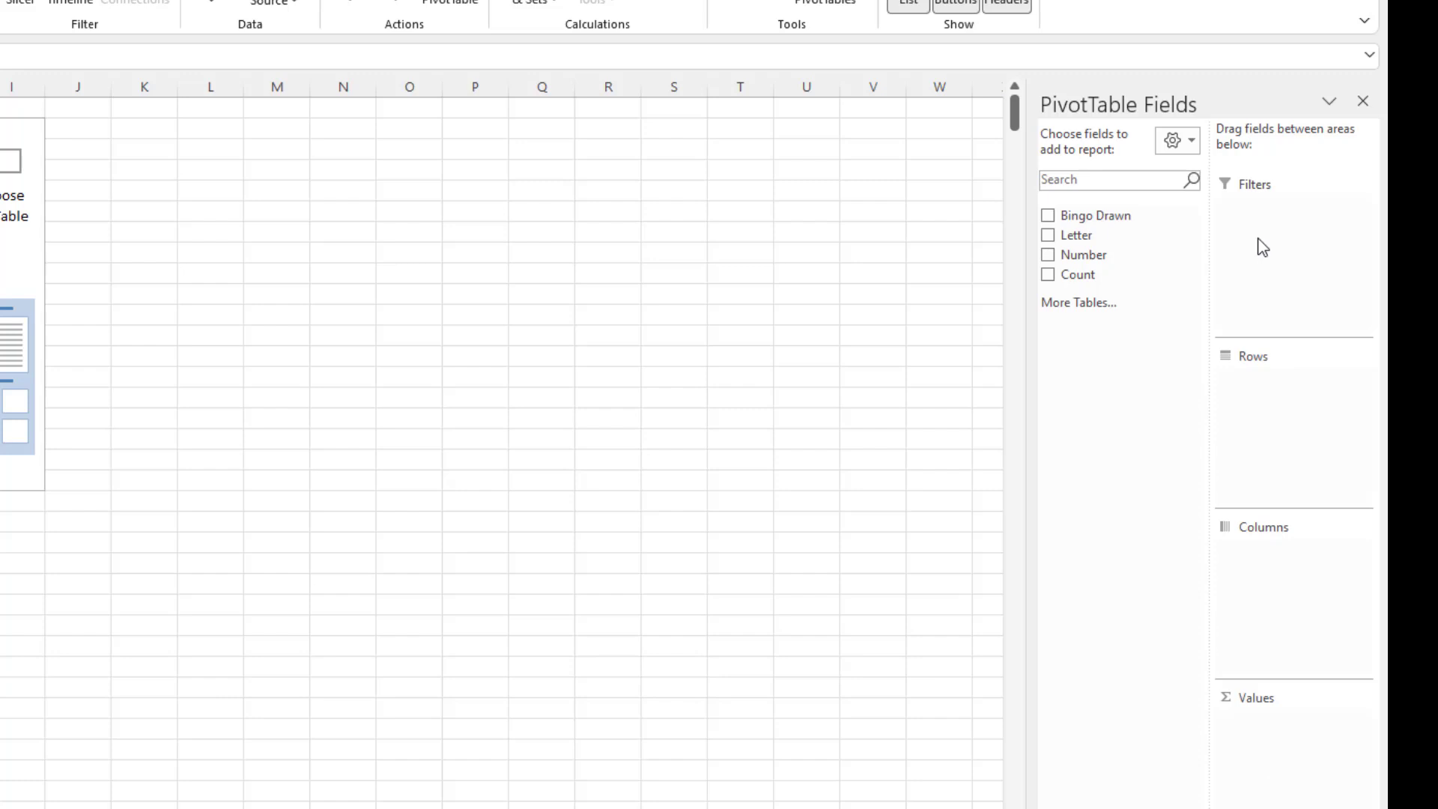
click(1047, 239)
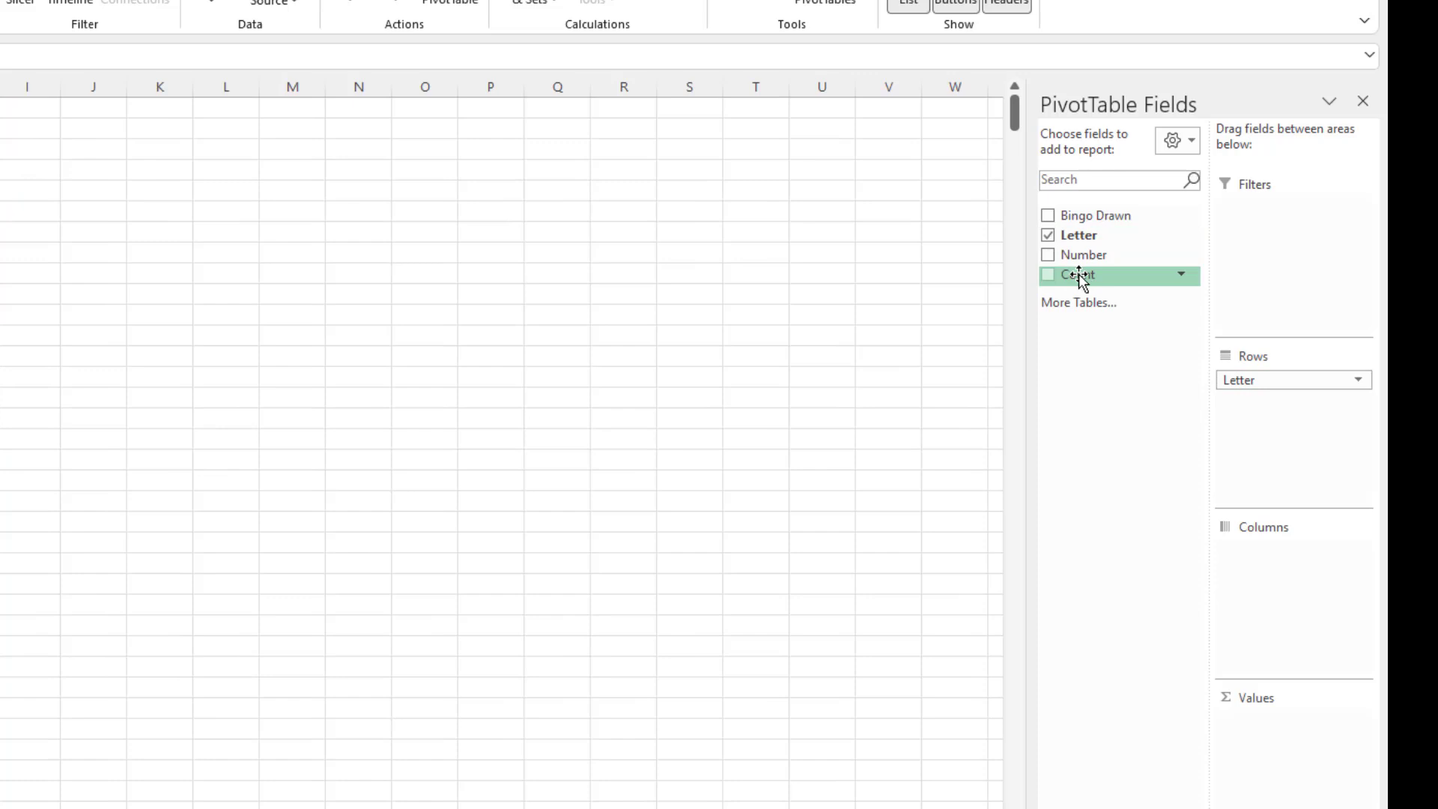
mouse_move(1079, 274)
mouse_down()
mouse_move(1240, 392)
mouse_move(1274, 742)
mouse_up()
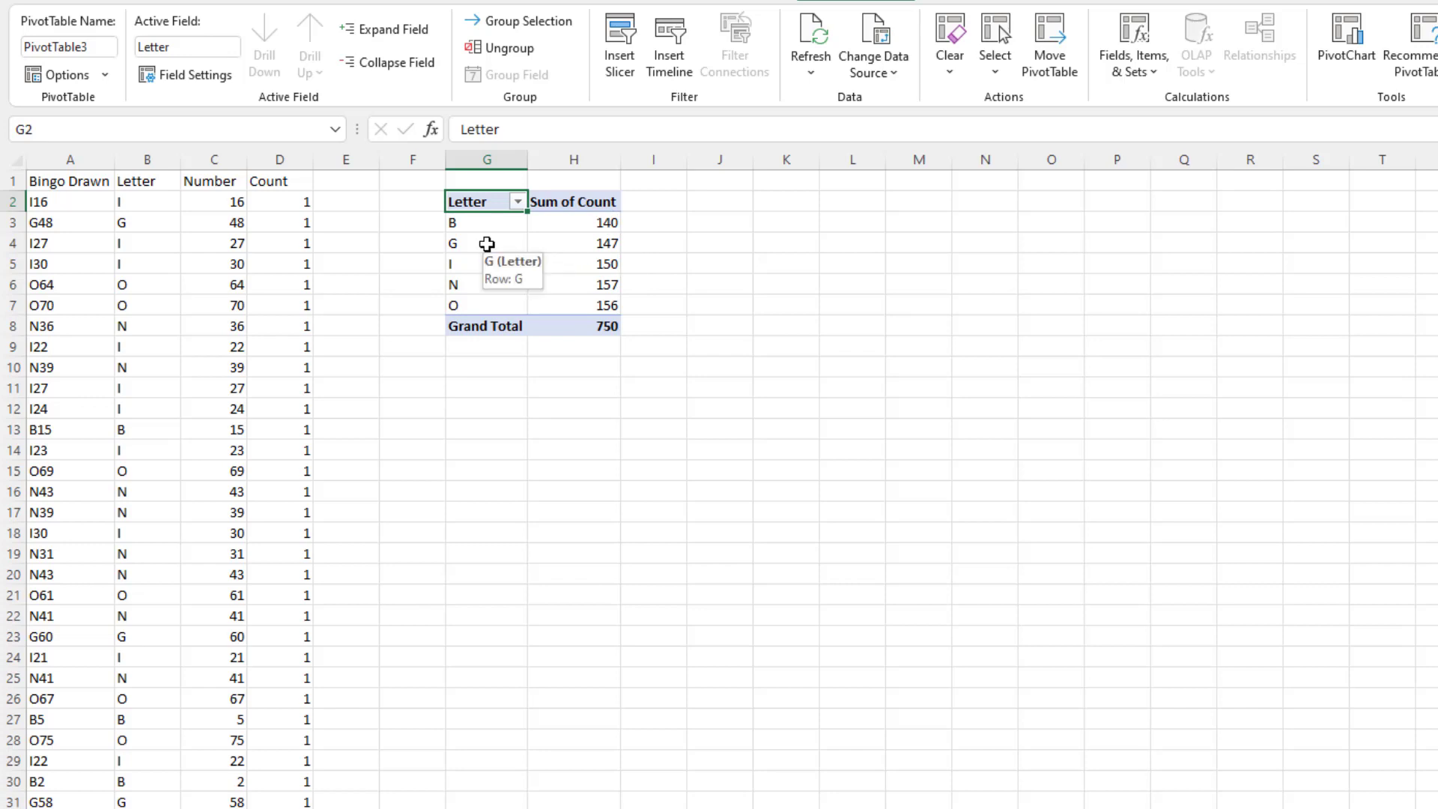
Retype the row labels as I, N and G so the letters read B, I, N, G, O
click(492, 248)
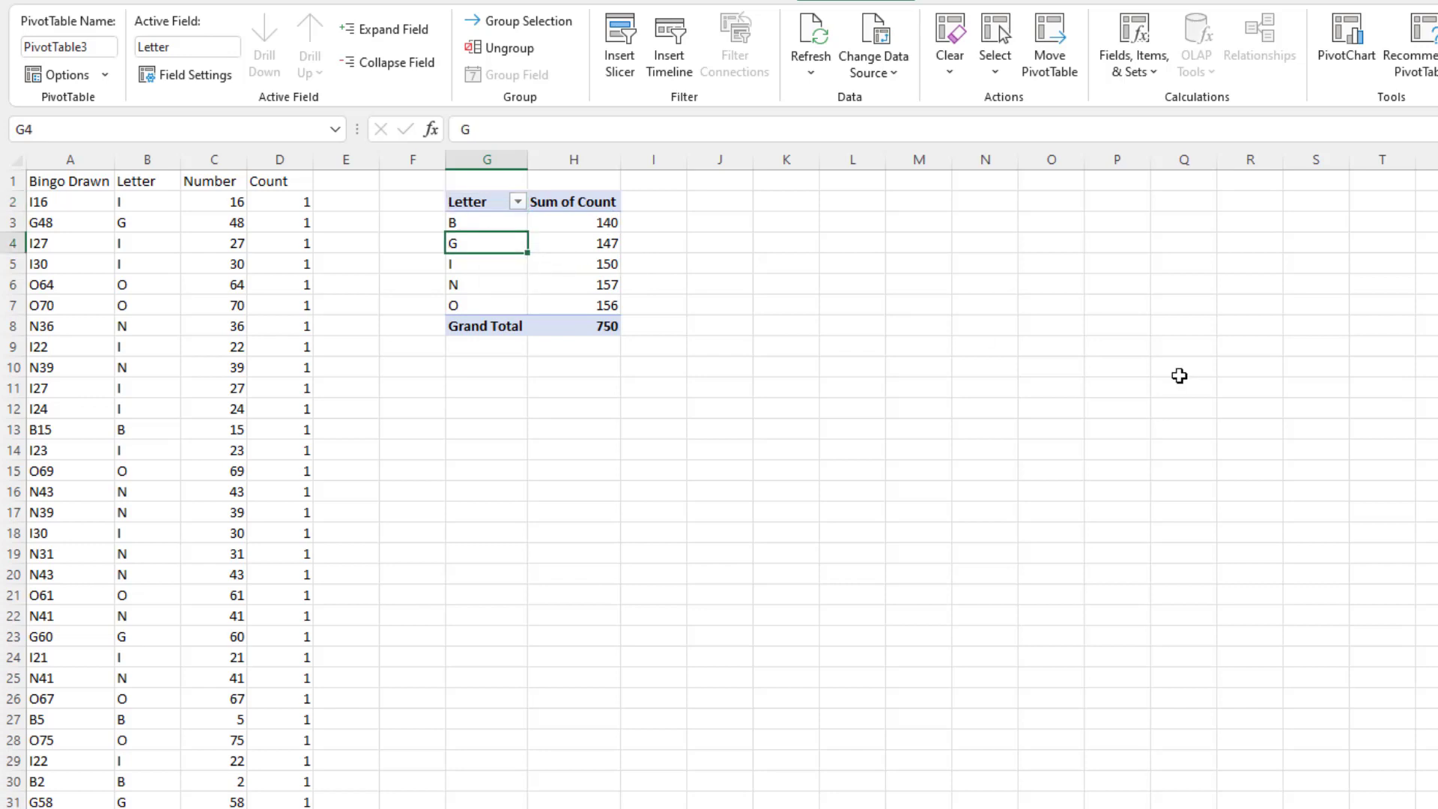
text(I)
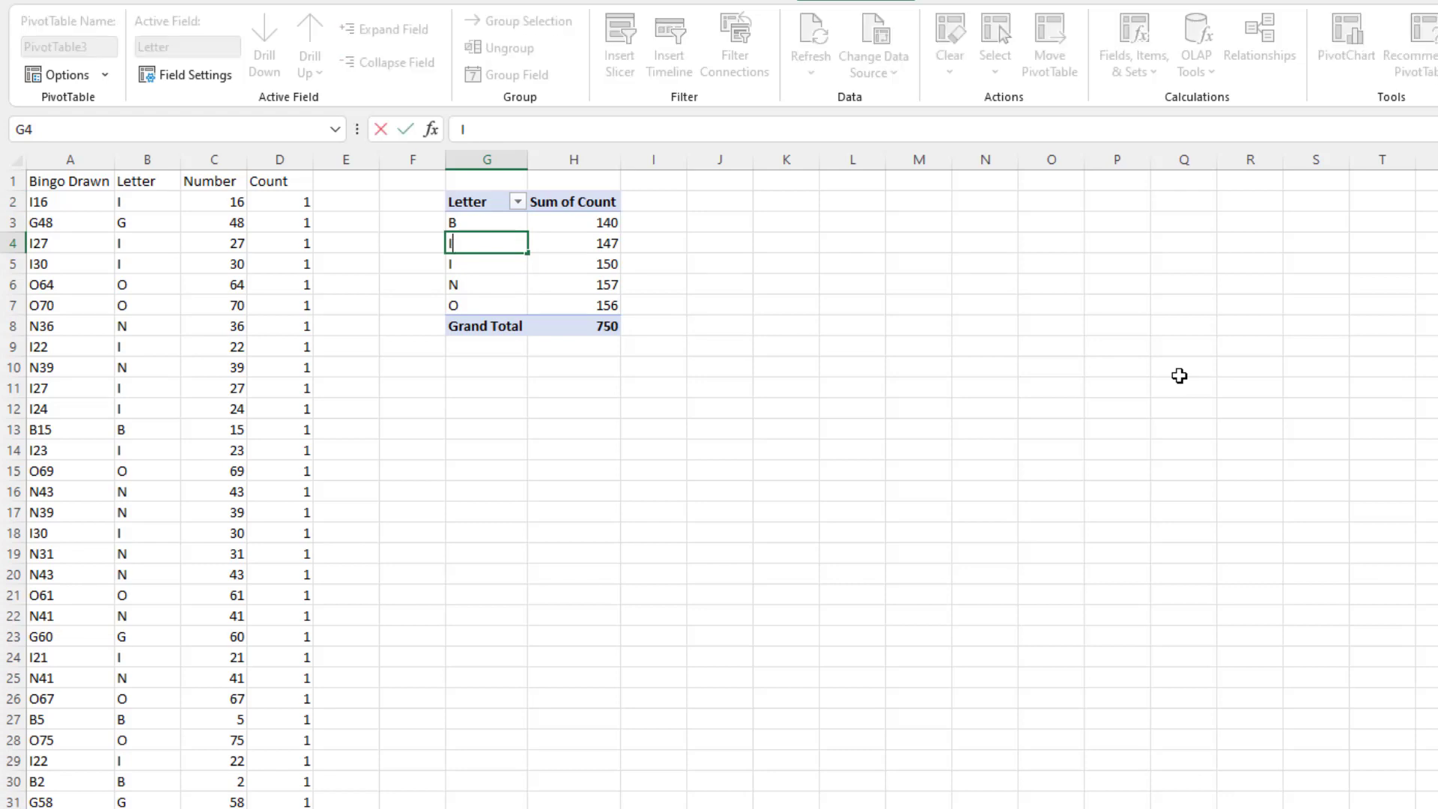
key(Return)
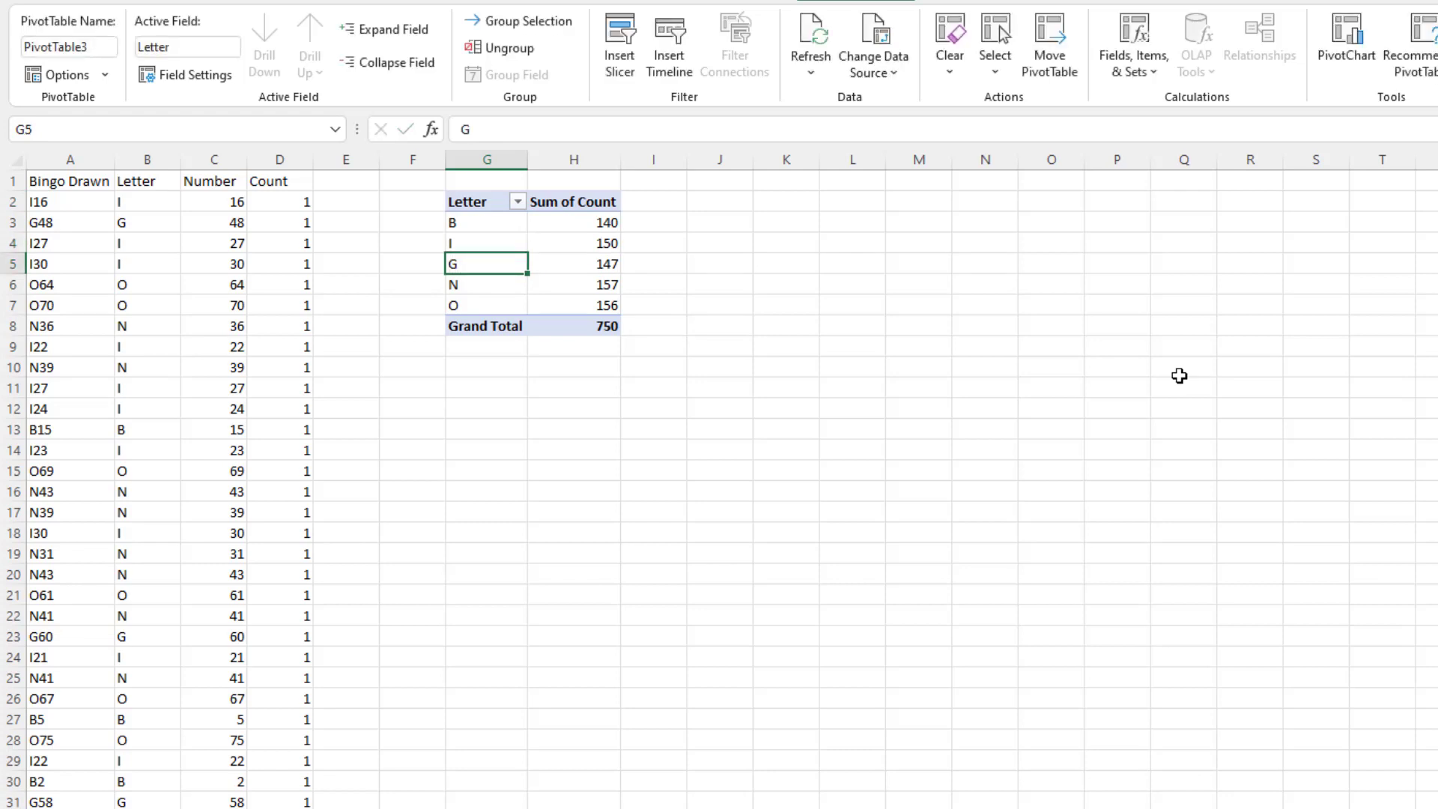
text(N)
key(Return)
text(G)
key(Delete)
key(Return)
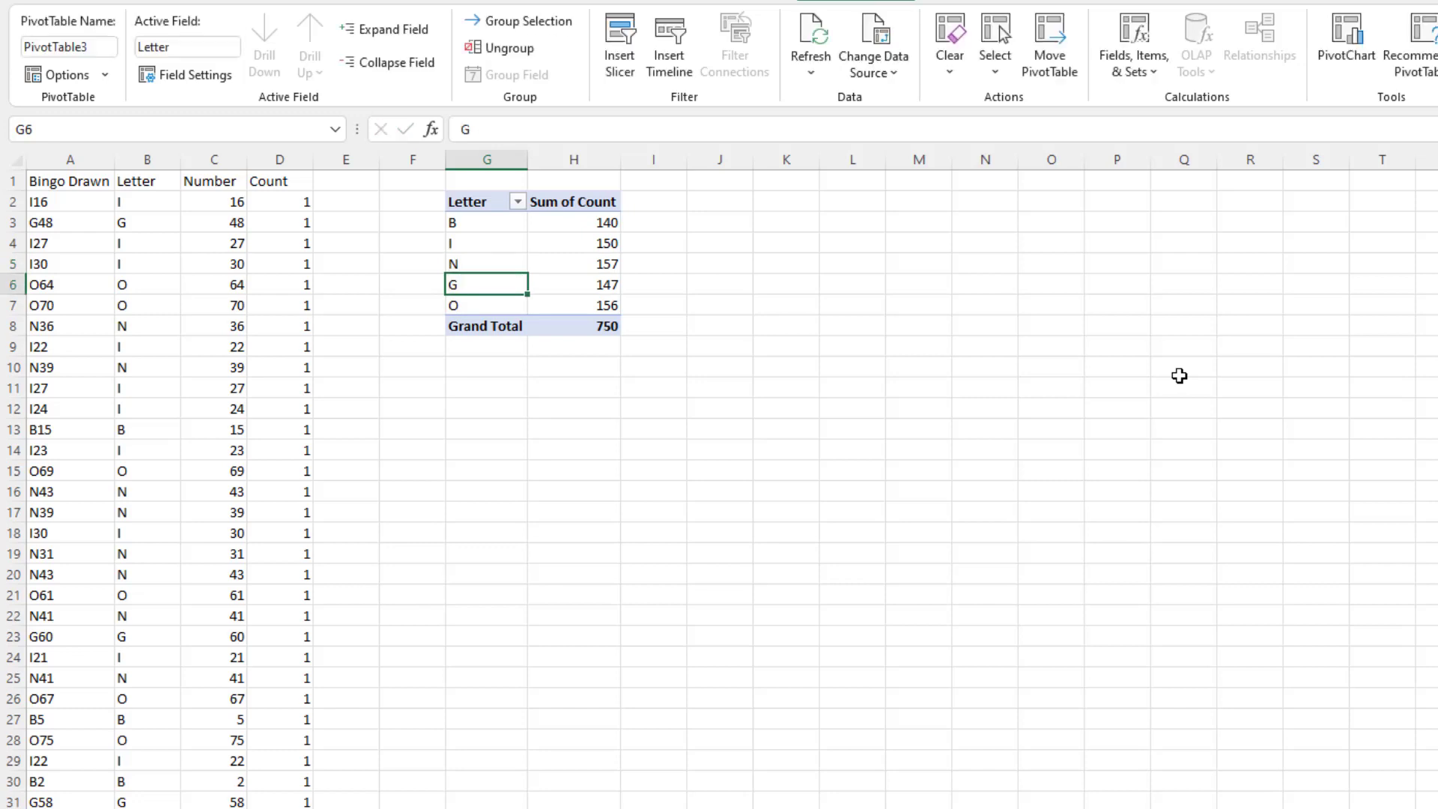
key(Up)
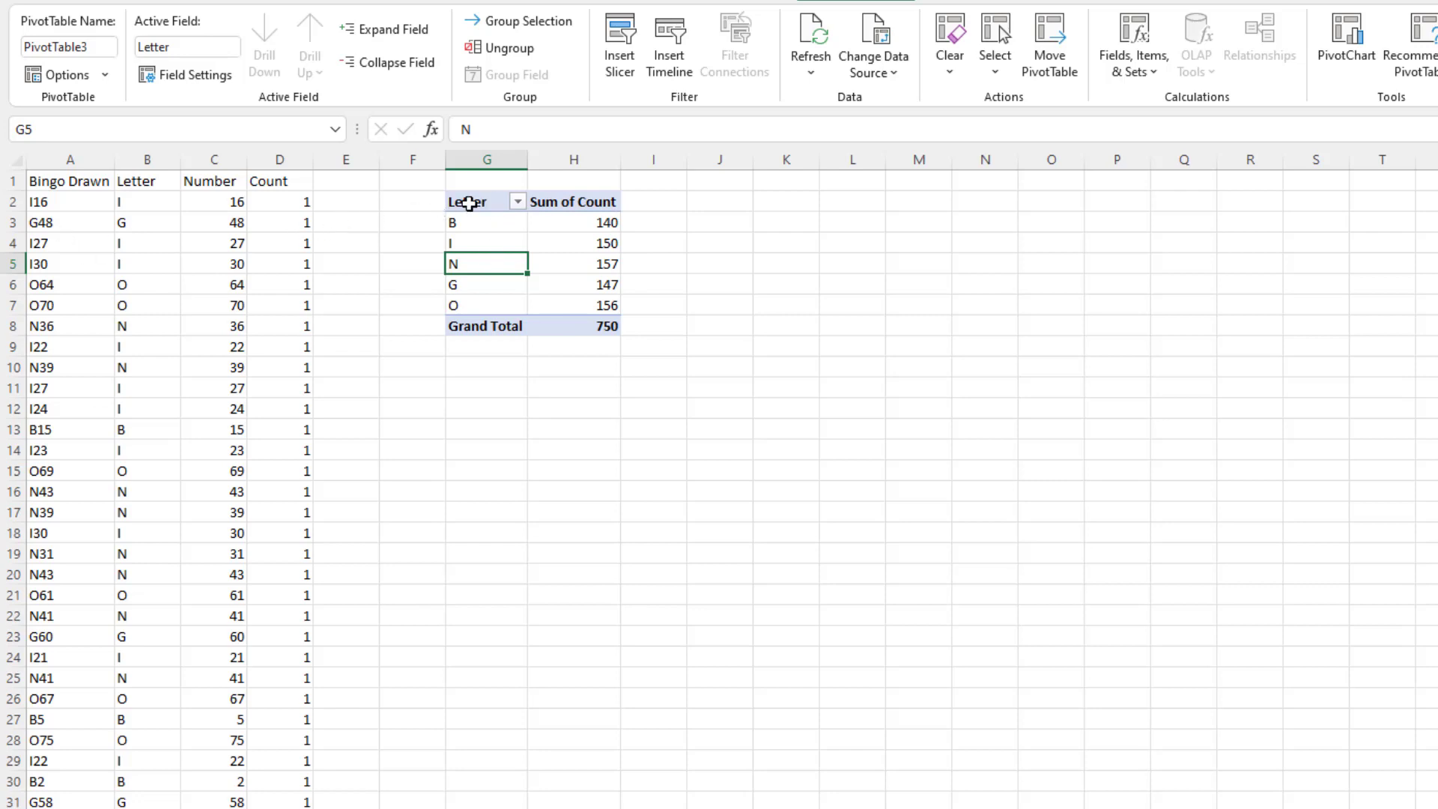
Paste a copy of the letter pivot below it, replacing Letter with Number in Rows
click(468, 202)
key(ctrl+a)
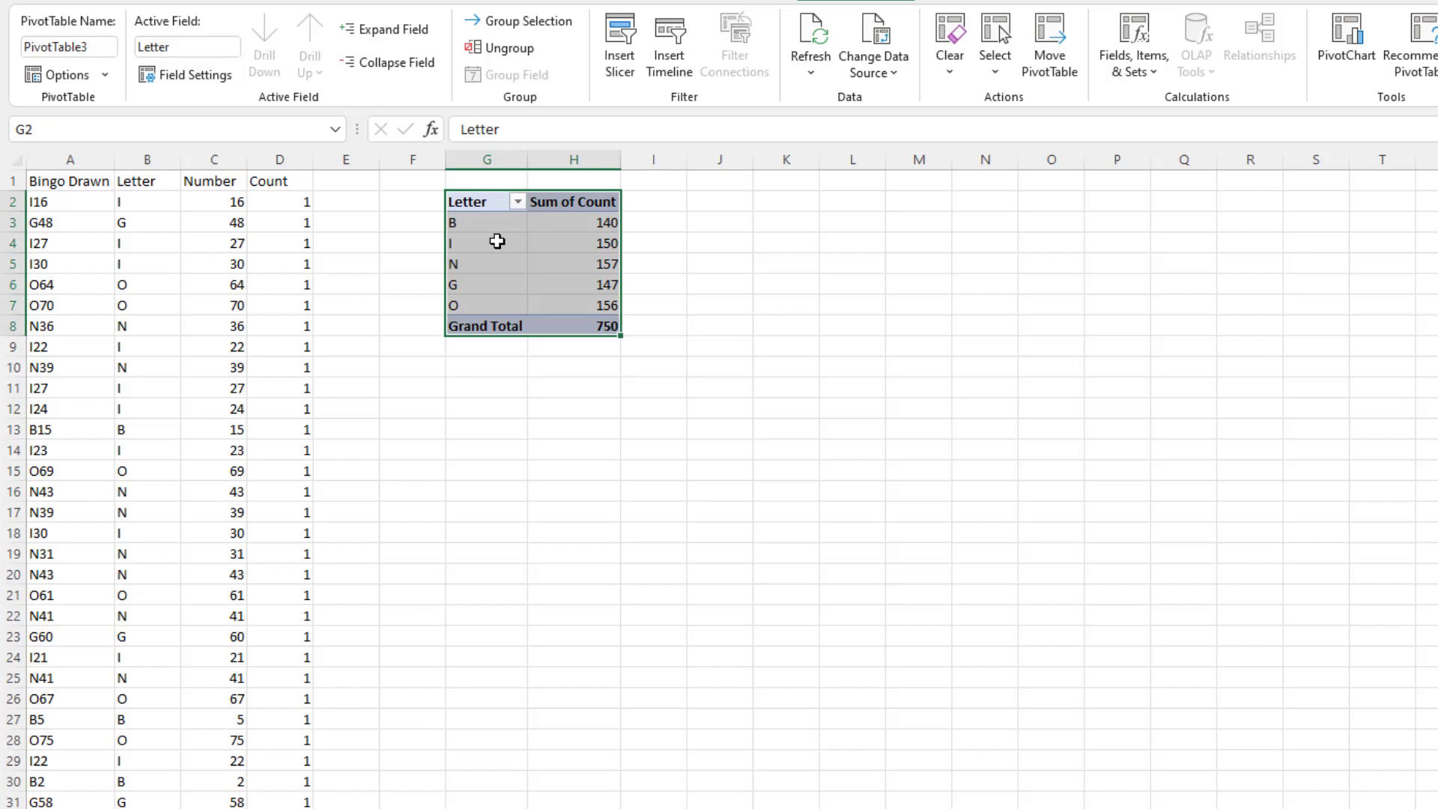
key(ctrl+c)
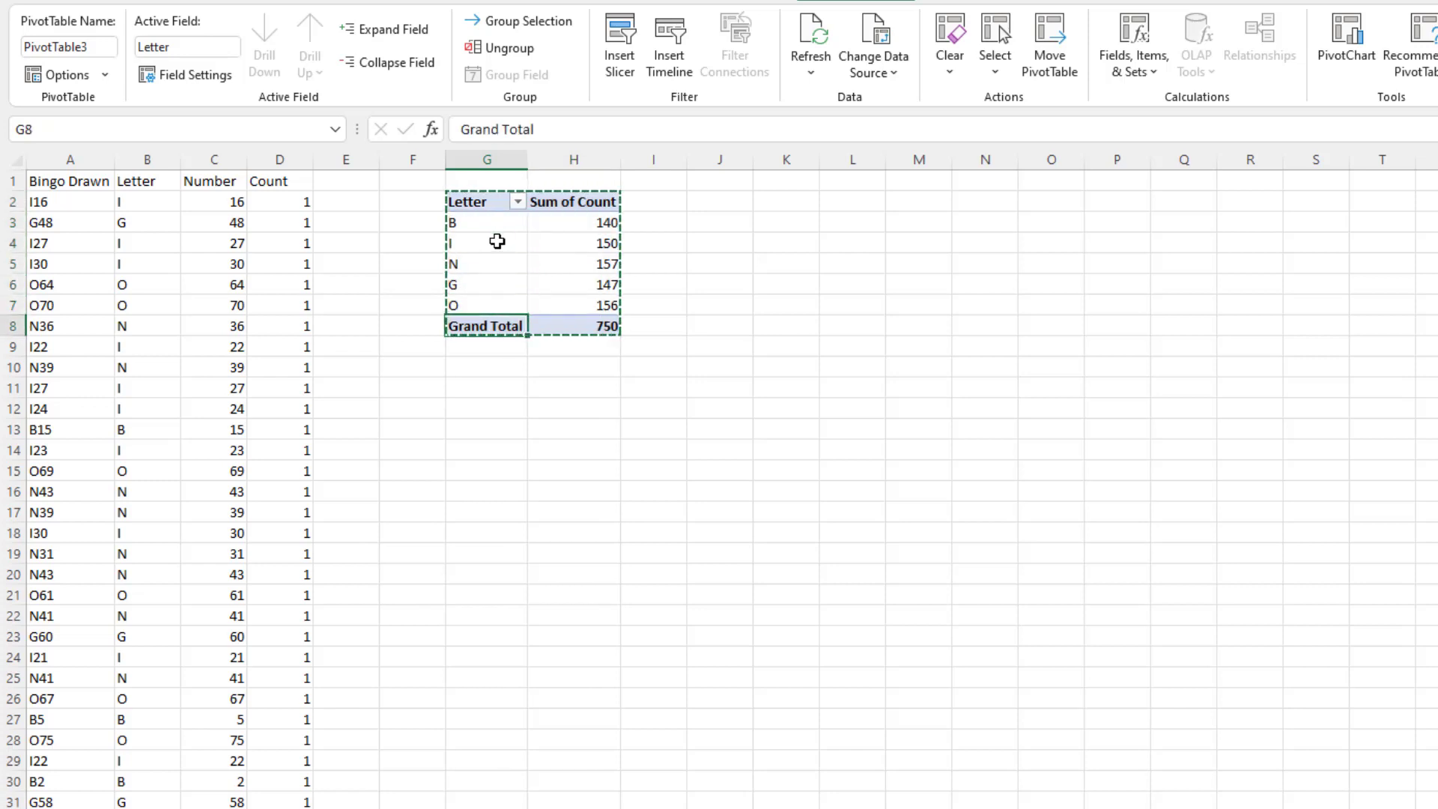
key(Down)
key(Down)
key(Down)
key(ctrl+v)
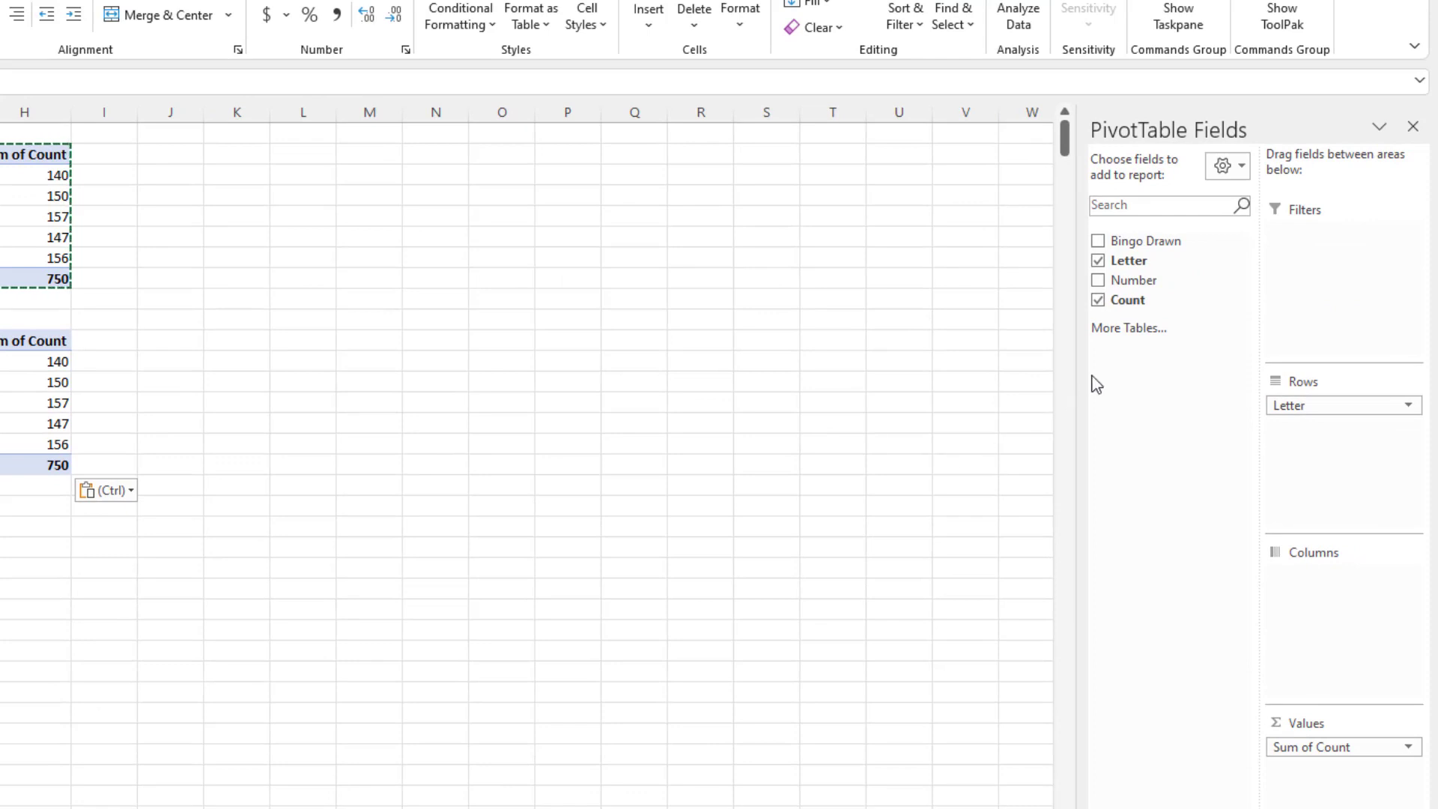
click(1097, 260)
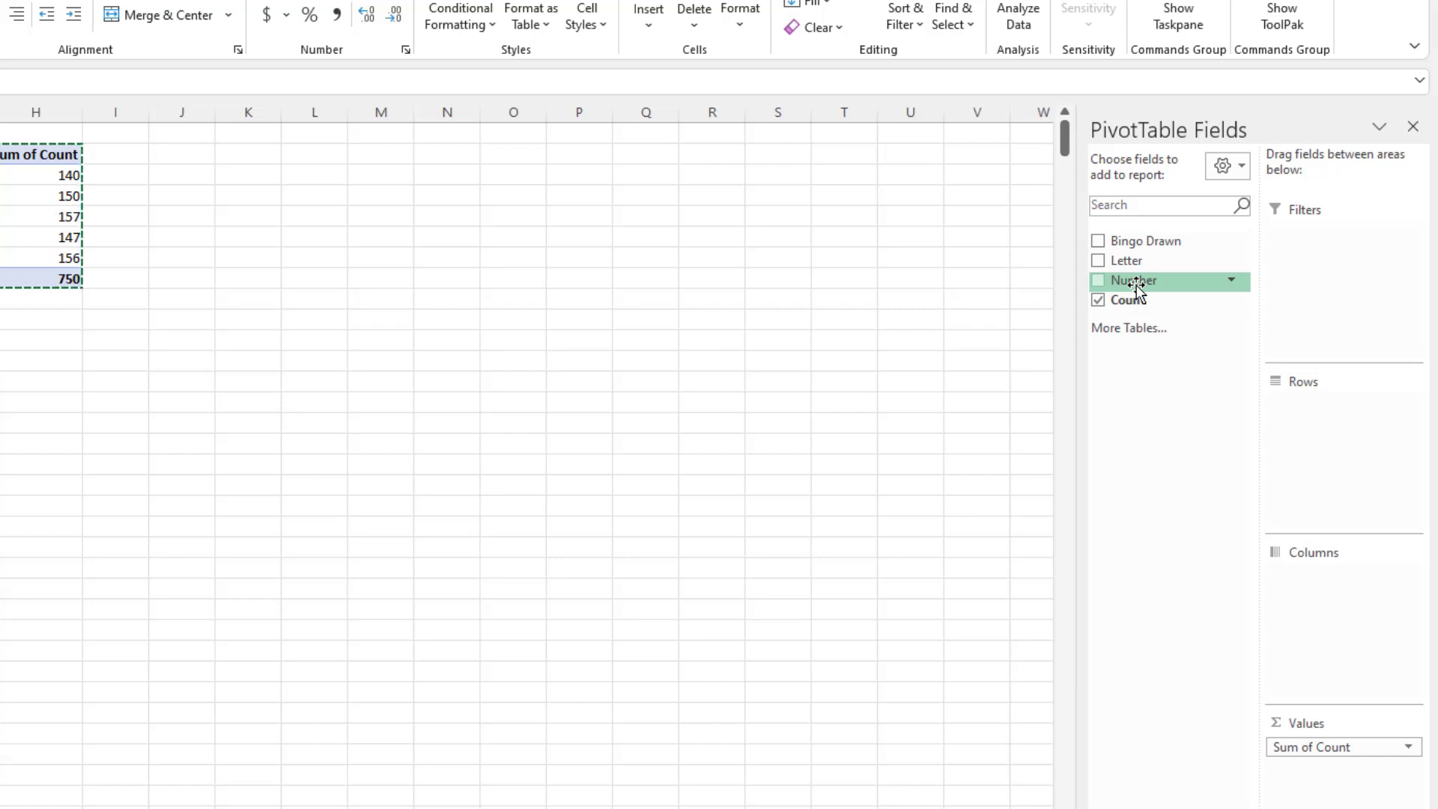
drag(1136, 284, 1326, 416)
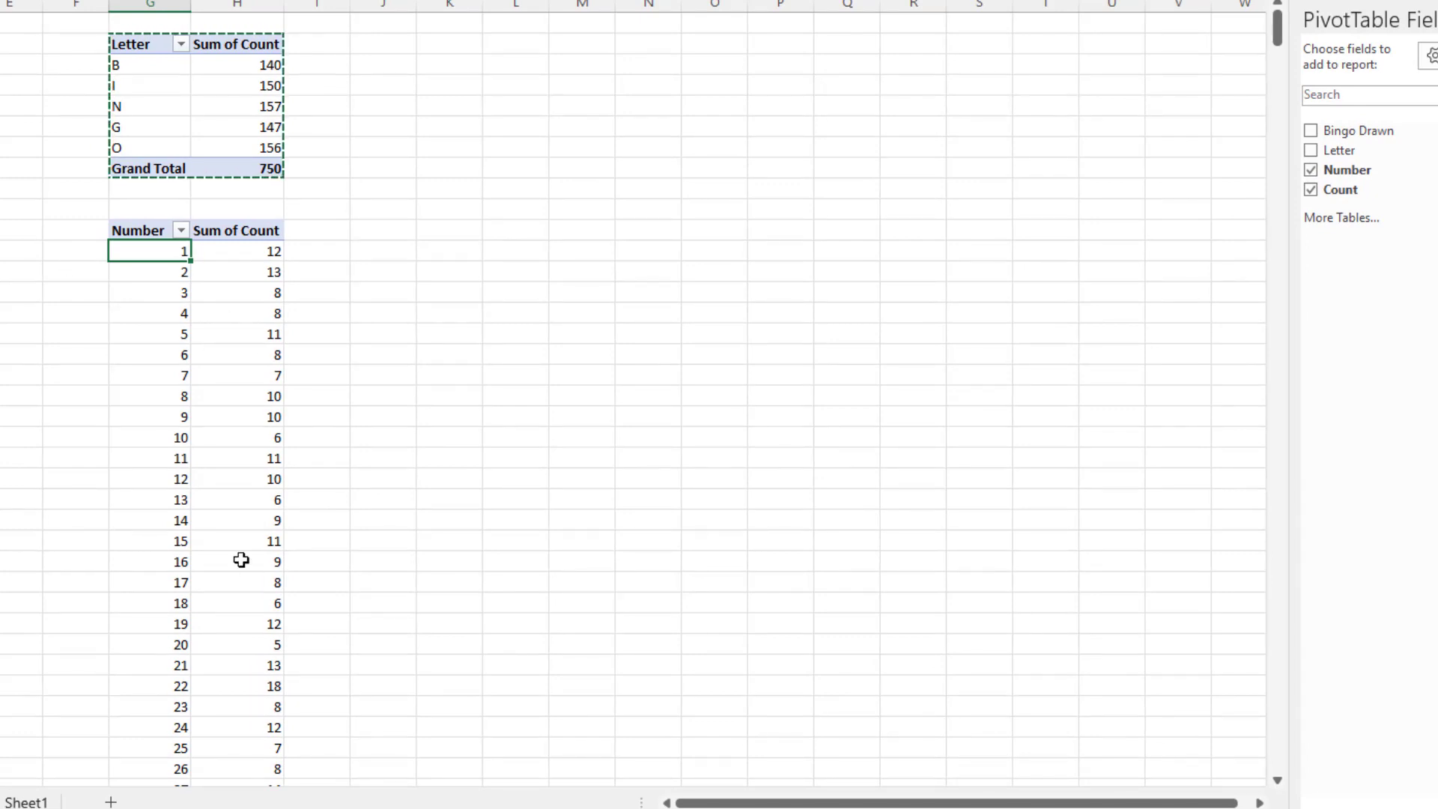
Calculate 750/75 = 10, undo it, then select the number counts to read min 3, max 19
click(425, 230)
text(=750/7)
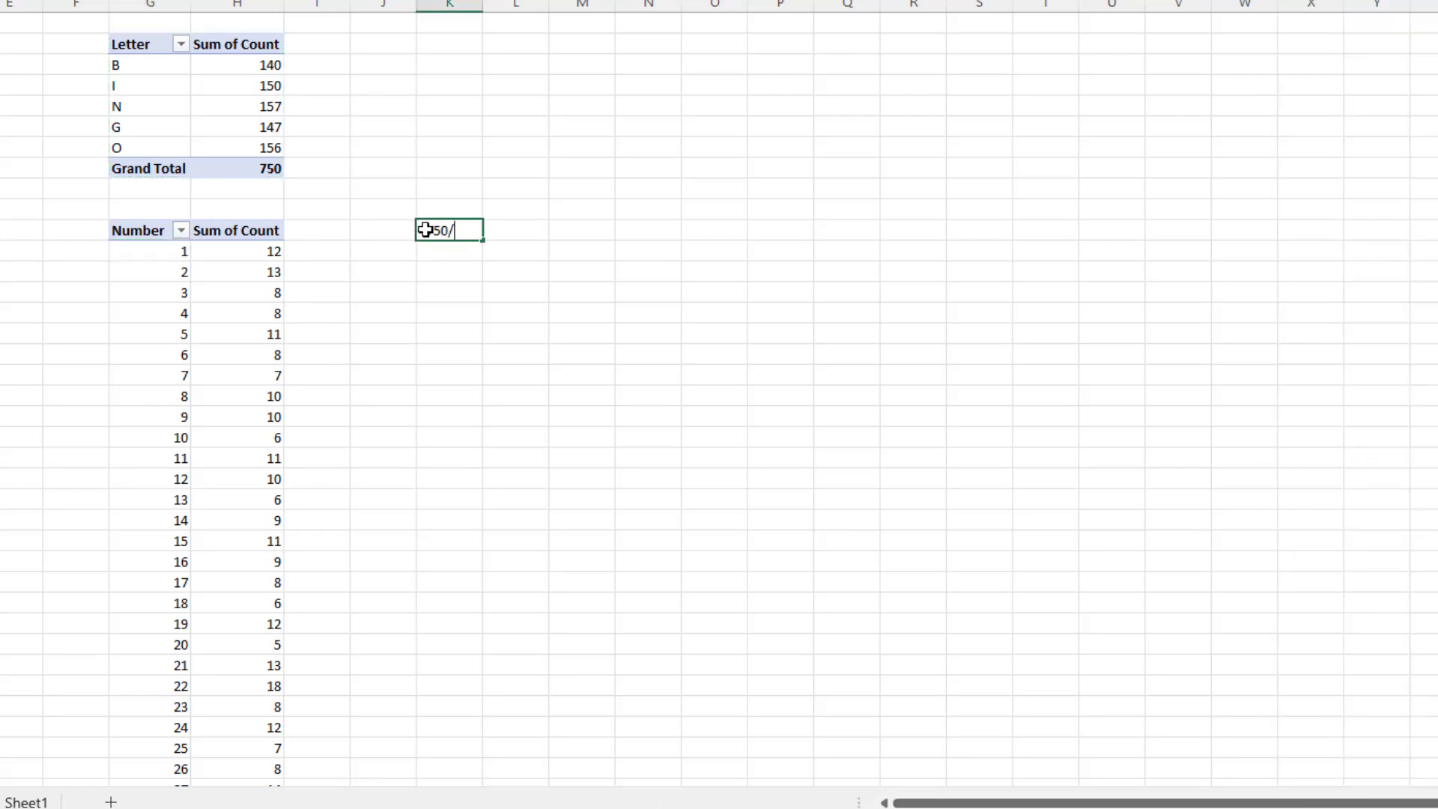
text(5)
key(Return)
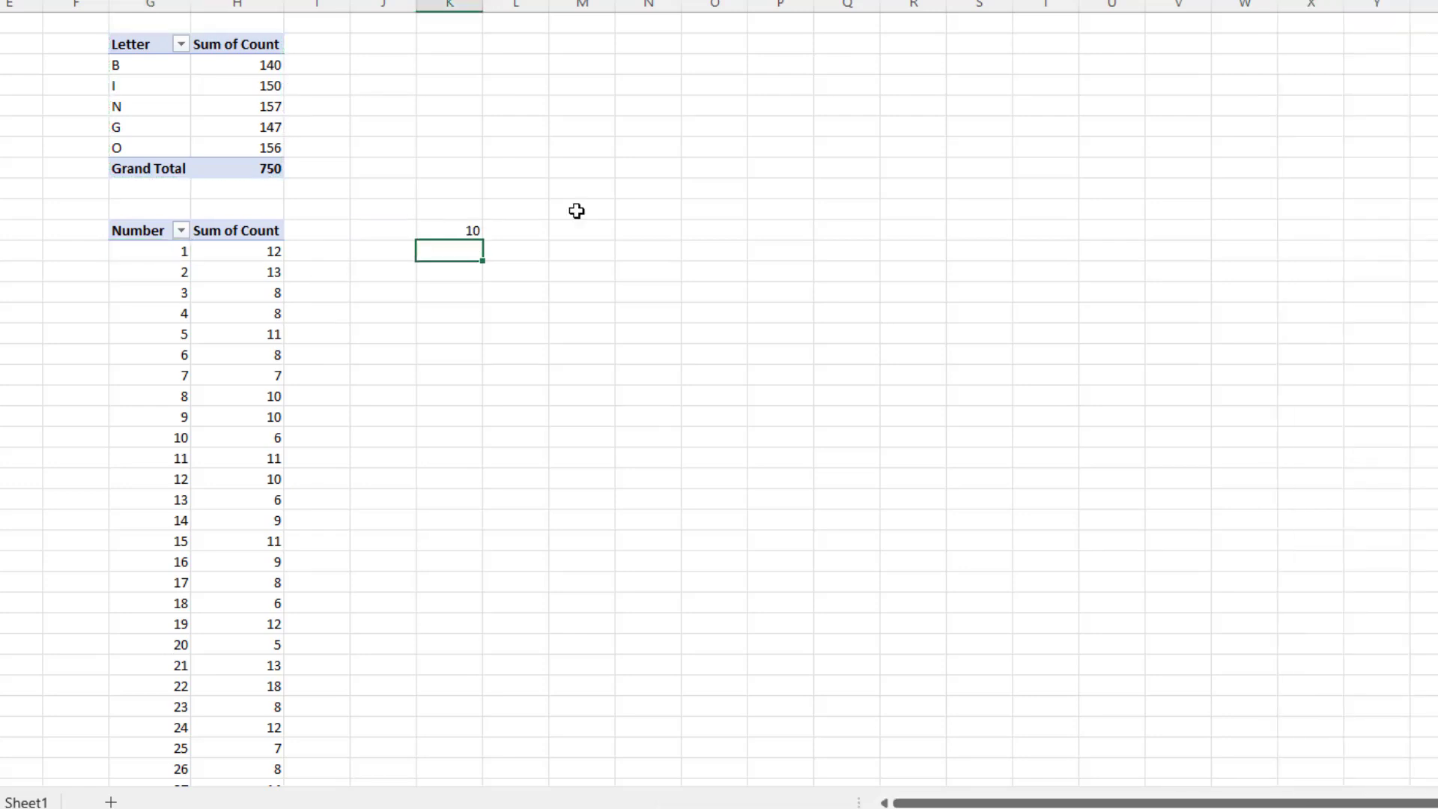
key(ctrl+z)
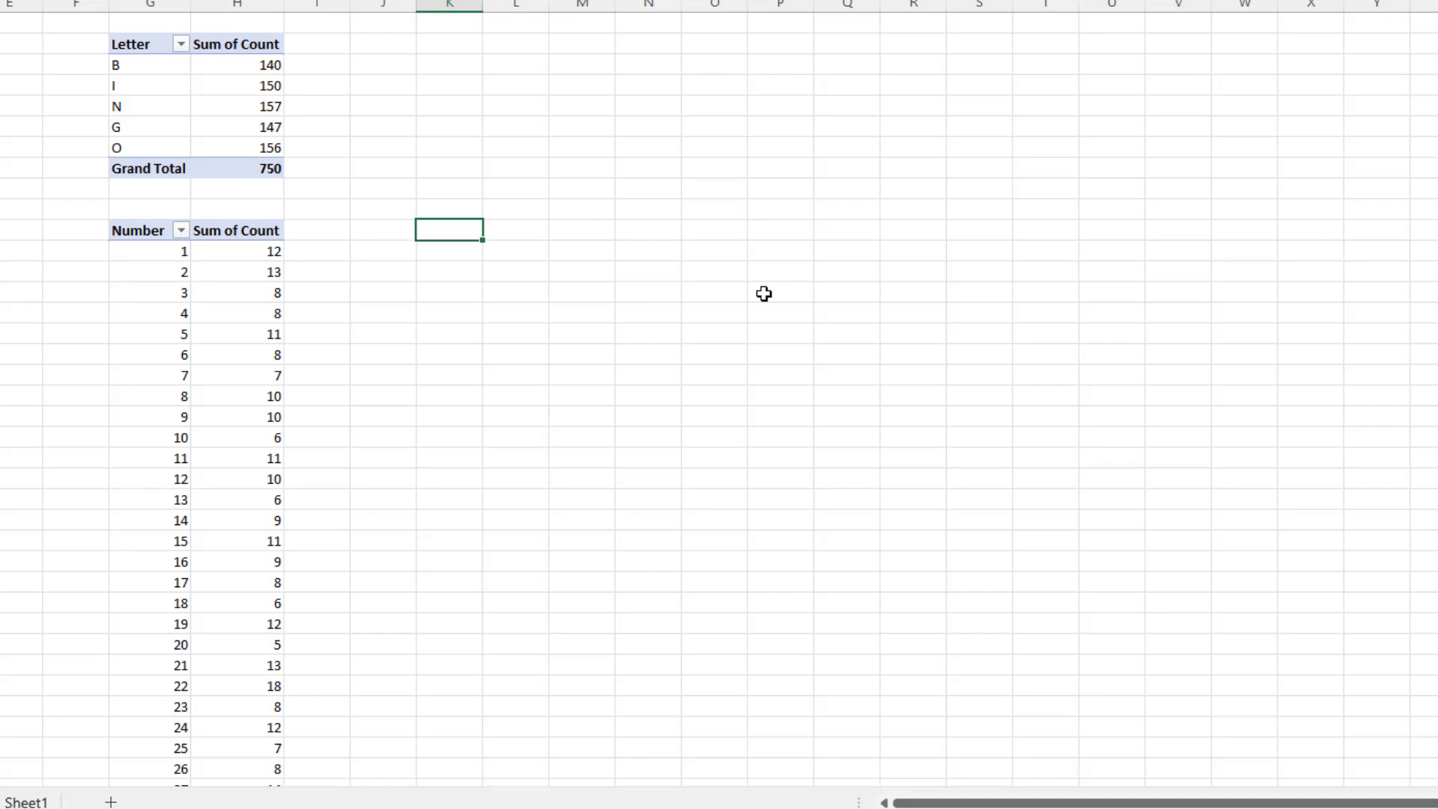
key(Down)
key(Left)
key(Left)
key(Left)
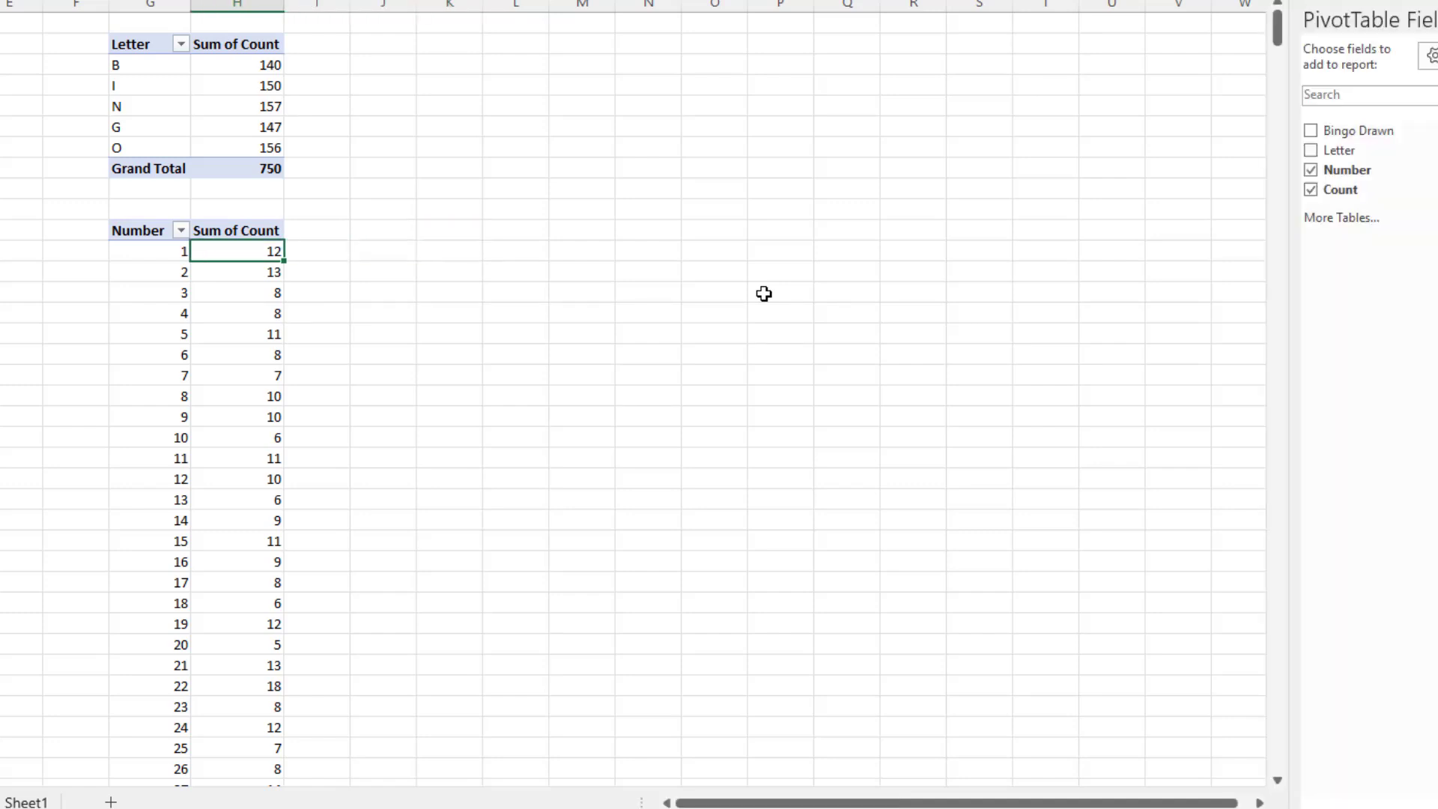
key(ctrl+shift+Down)
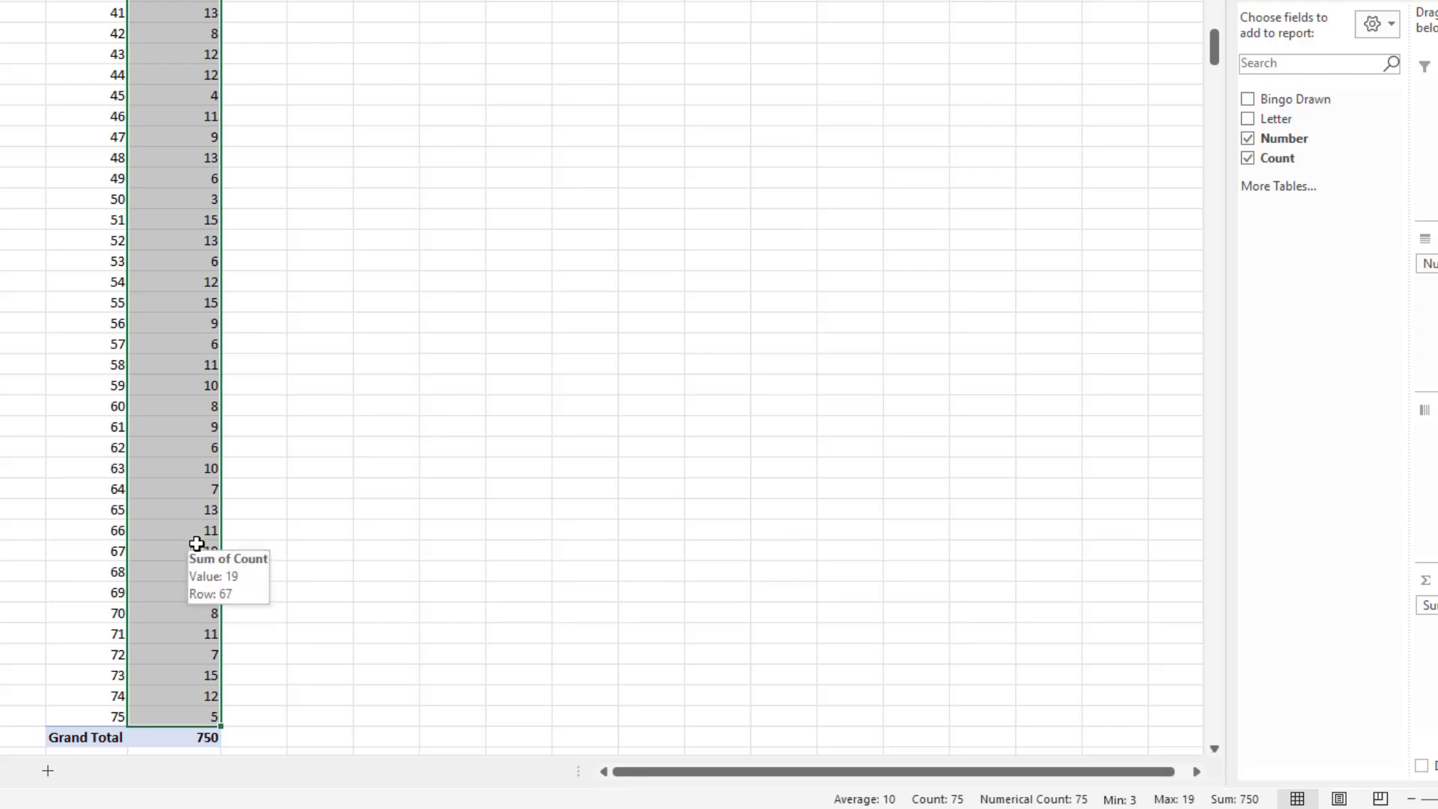
scroll(215, 539, up, 2)
scroll(214, 540, up, 3)
scroll(214, 540, up, 2)
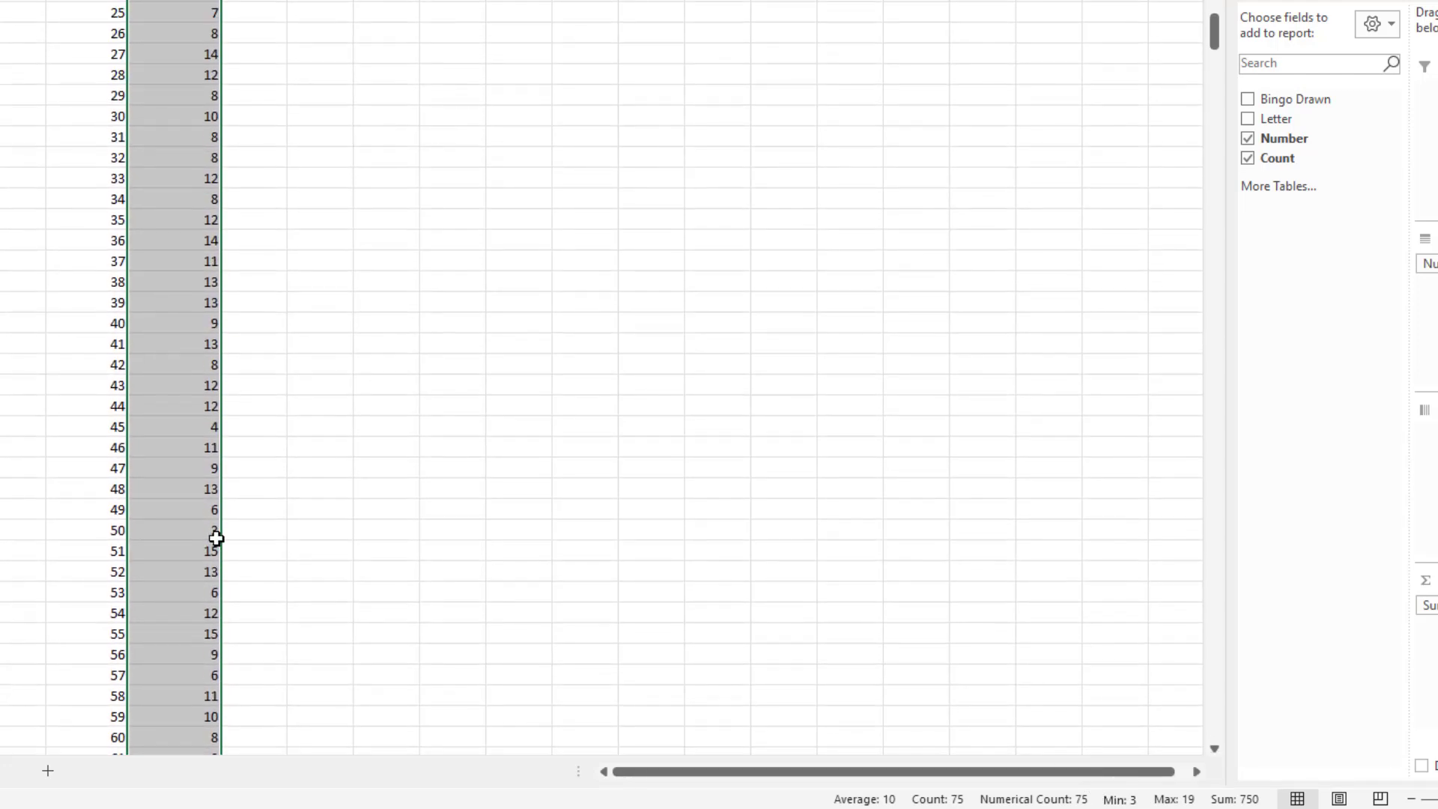
scroll(214, 539, up, 2)
scroll(214, 539, up, 2)
scroll(214, 539, up, 2)
scroll(214, 540, up, 1)
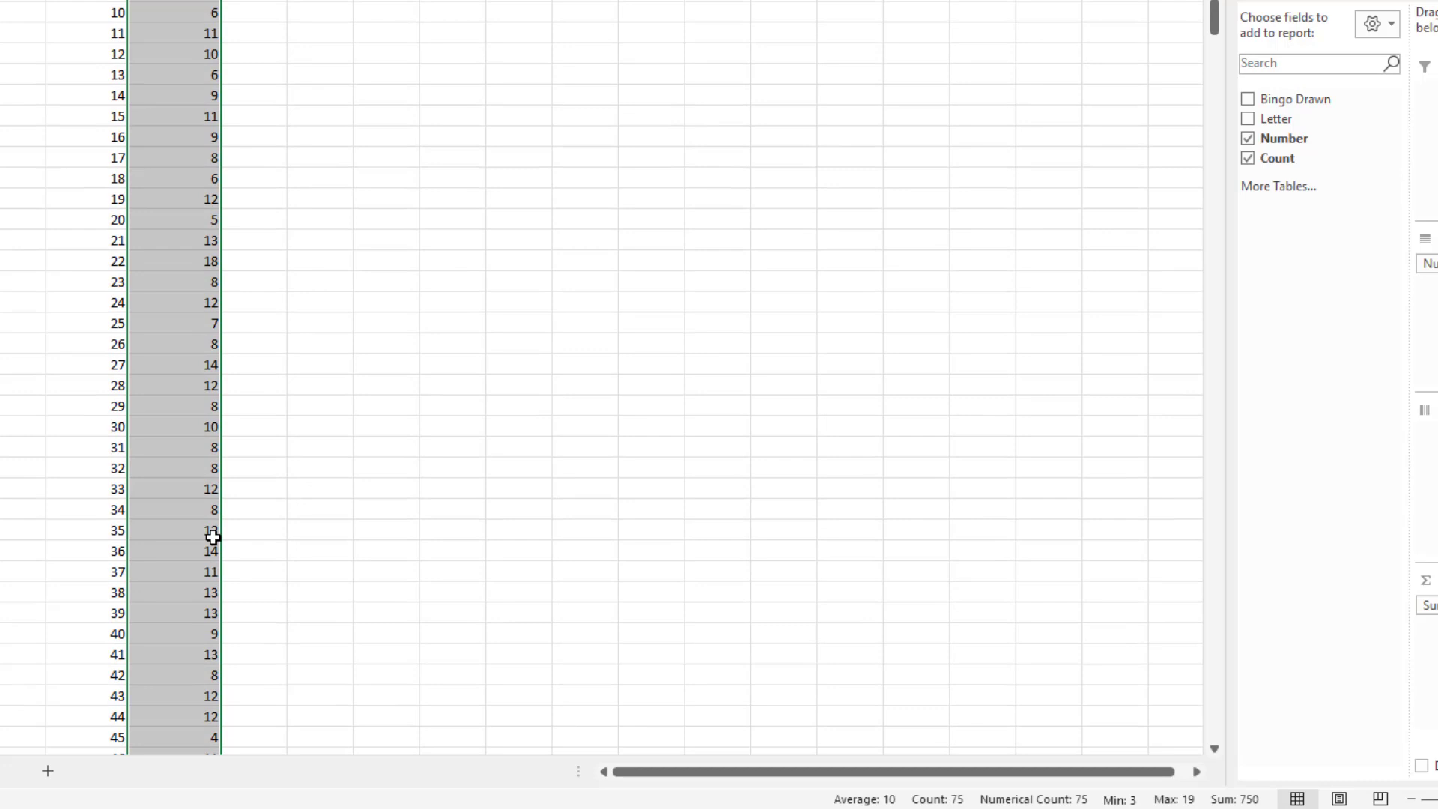
scroll(215, 540, up, 1)
scroll(215, 539, up, 2)
scroll(213, 537, up, 1)
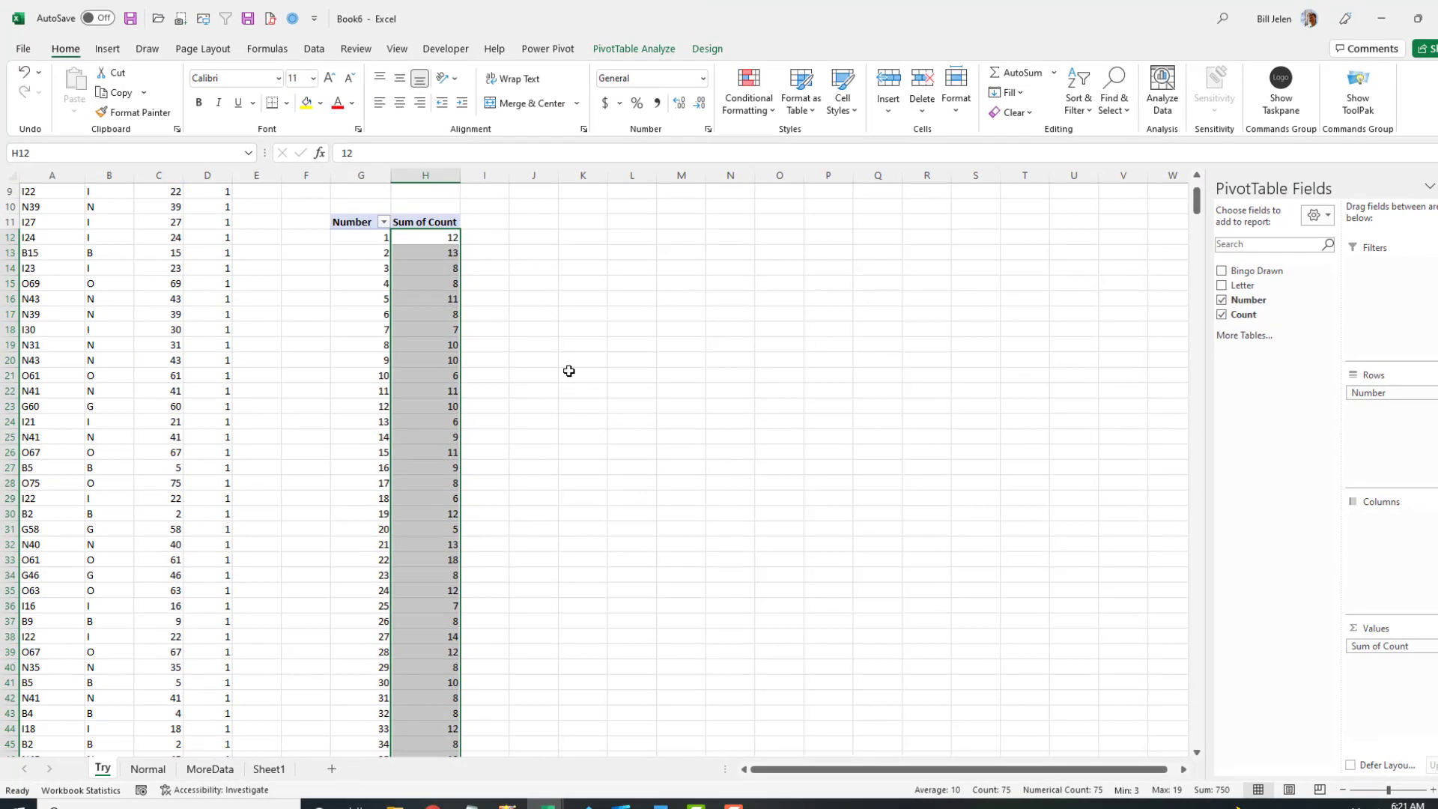
Switch to the MoreData sheet with the 75,000-draw pivot tables
click(213, 768)
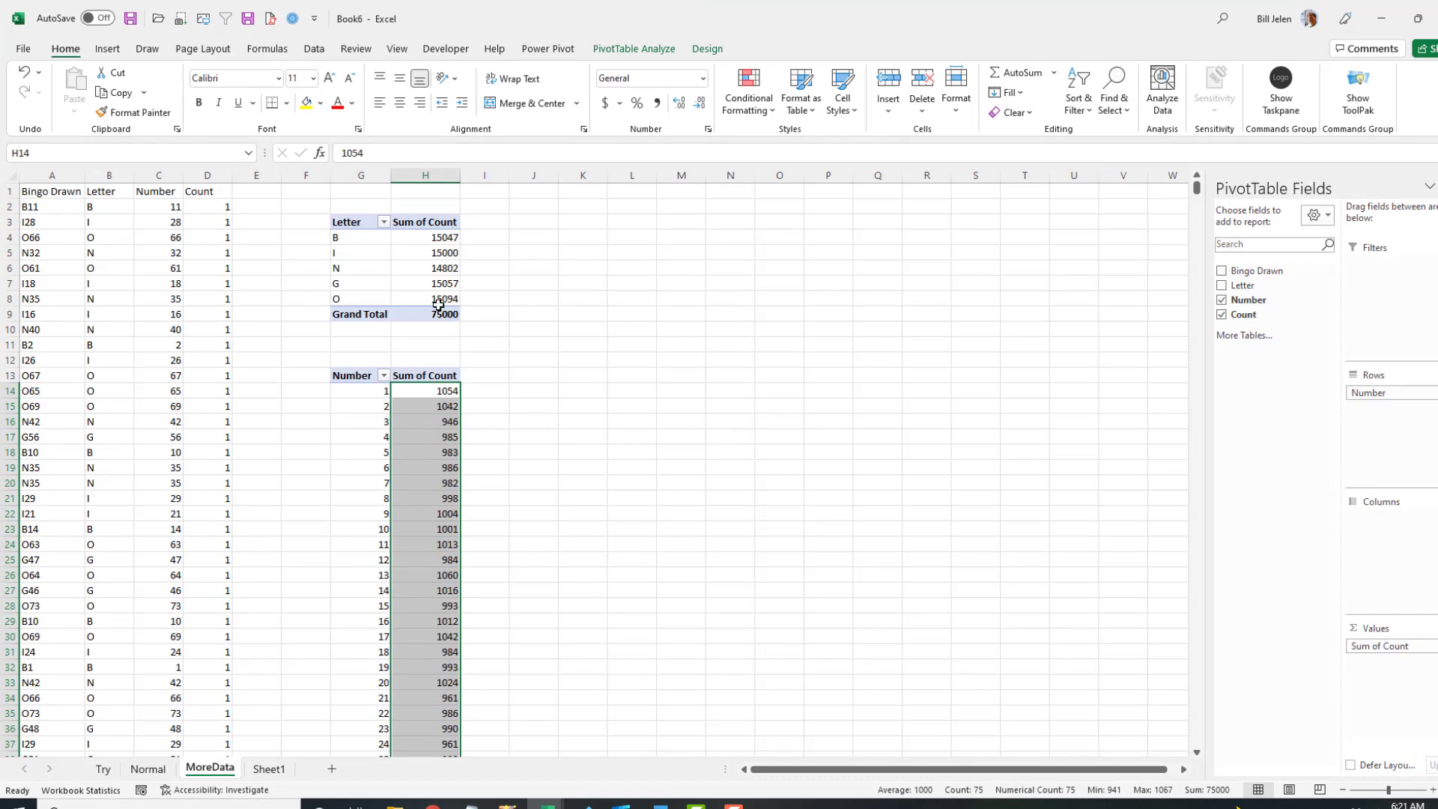